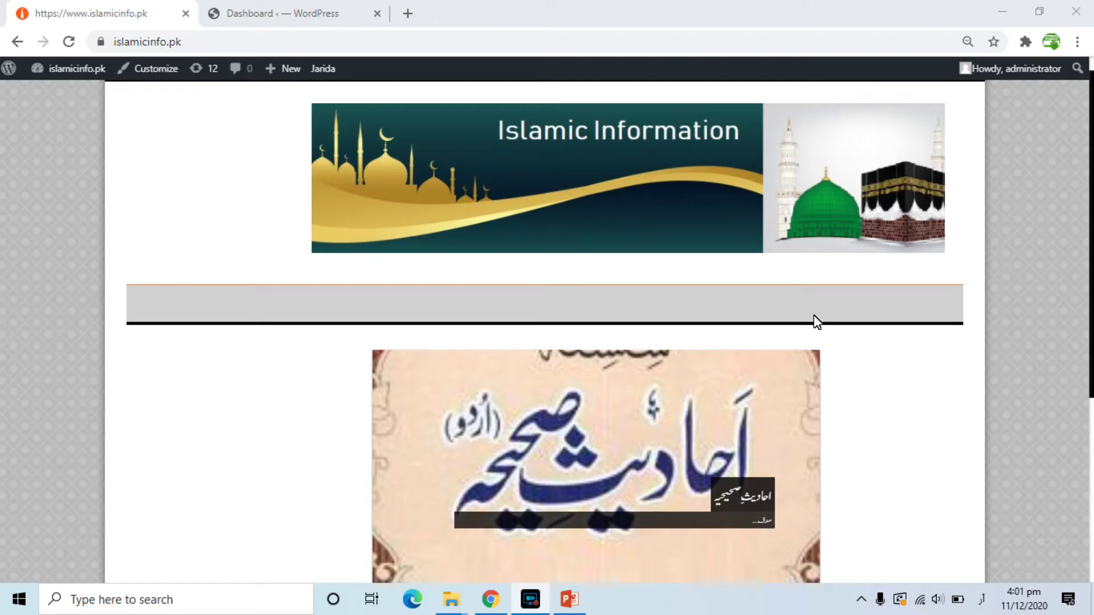
Open the Menus page under Appearance in the WordPress dashboard to edit the main menu
{"action": "left_click", "coordinate": [331, 6]}
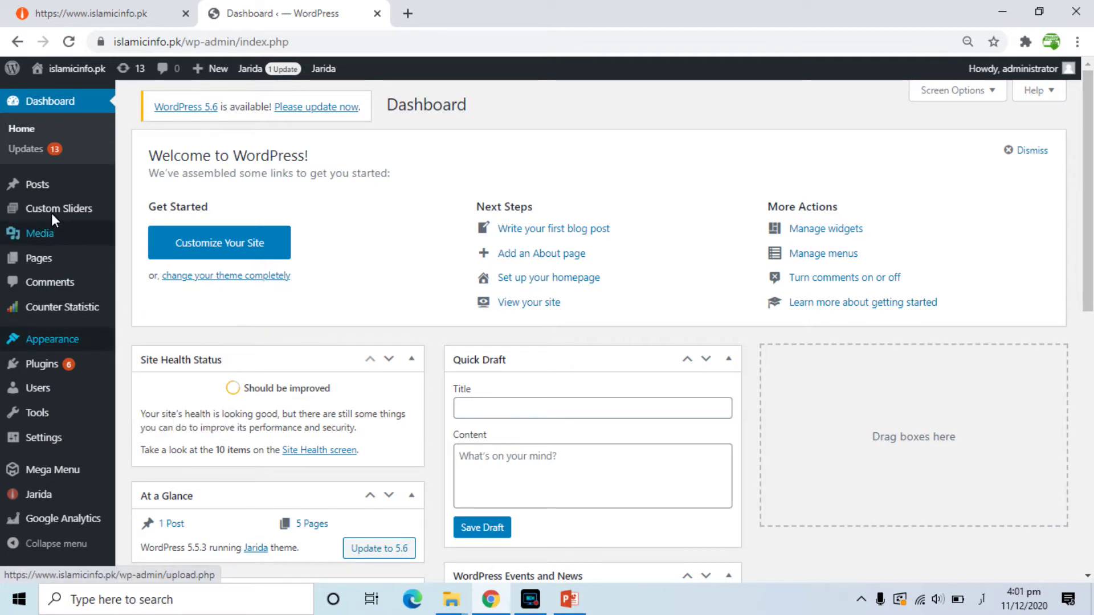
{"action": "mouse_move", "coordinate": [36, 337]}
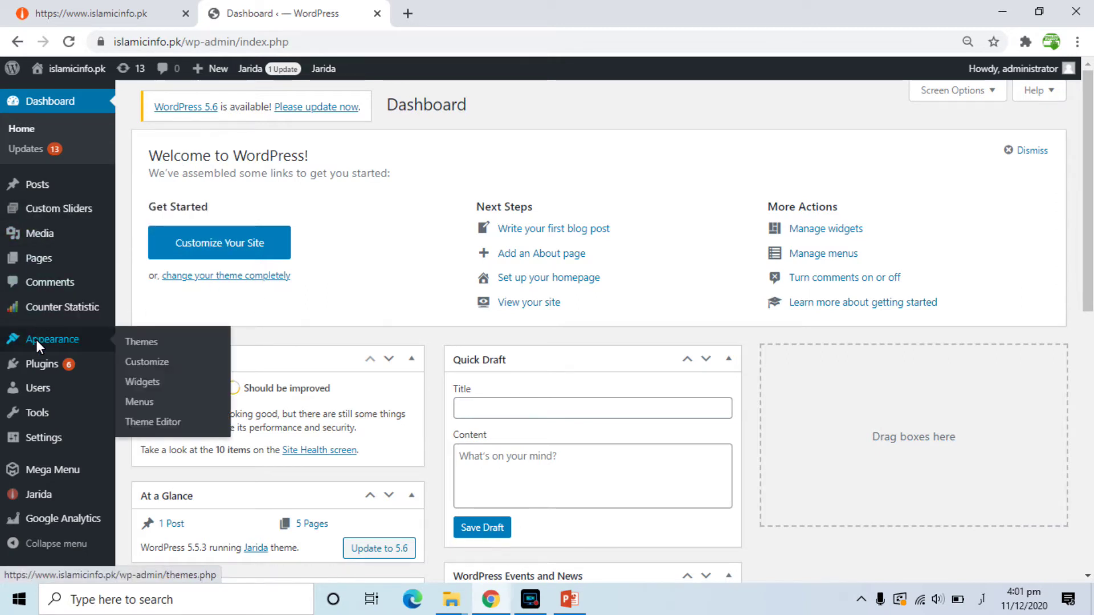
{"action": "left_click", "coordinate": [139, 401]}
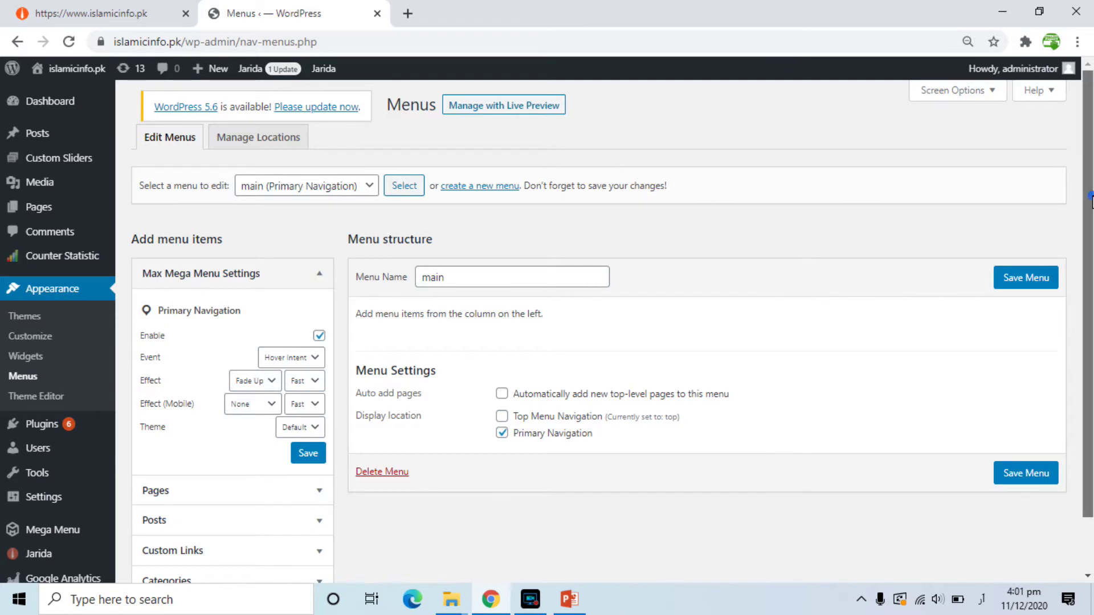
{"action": "scroll", "coordinate": [1089, 228], "scroll_direction": "down", "scroll_amount": 1}
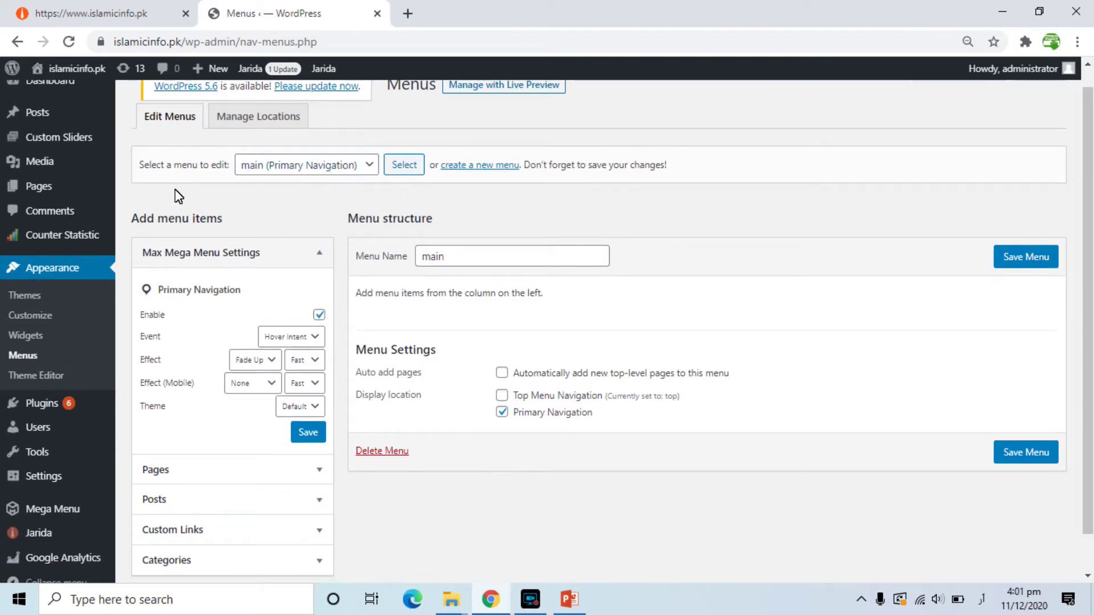
Review the menus available for editing and compare with the navigation bar on the live site
{"action": "left_click", "coordinate": [278, 174]}
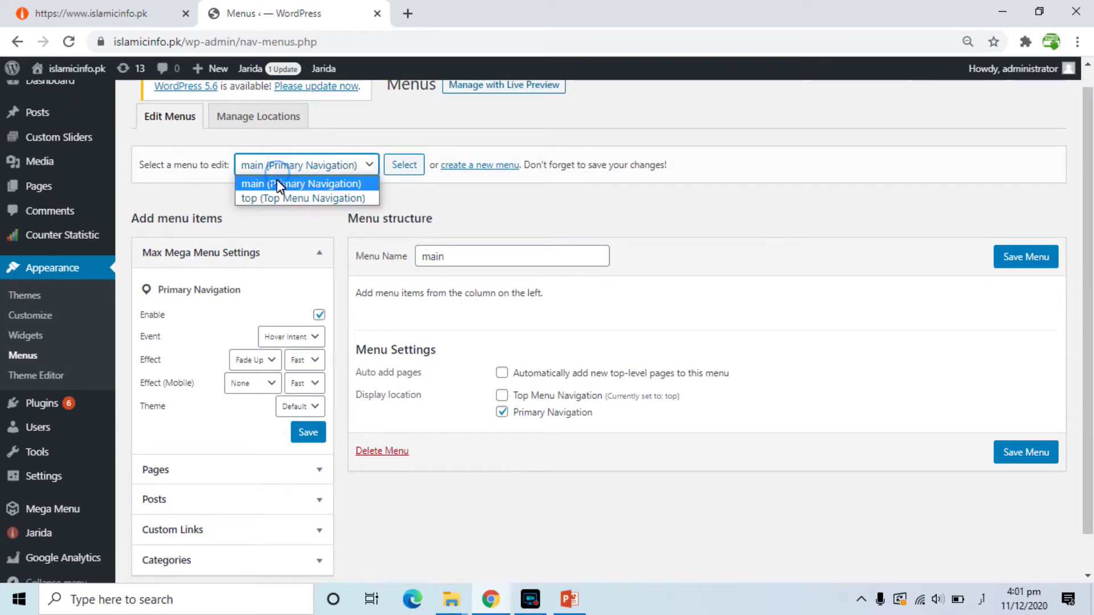
{"action": "left_click", "coordinate": [110, 13]}
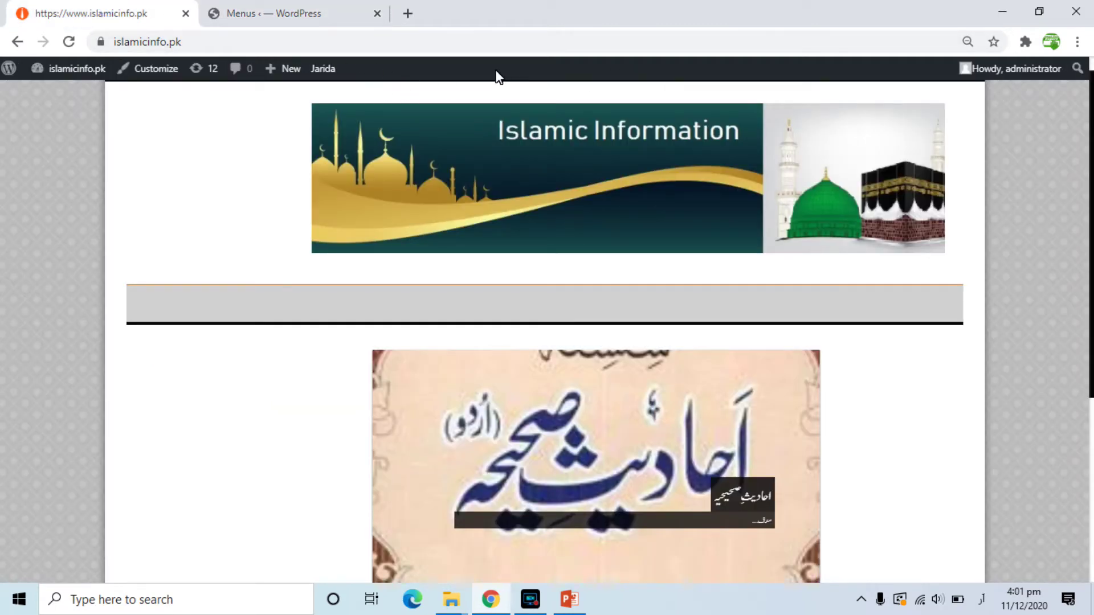
{"action": "left_click", "coordinate": [226, 12]}
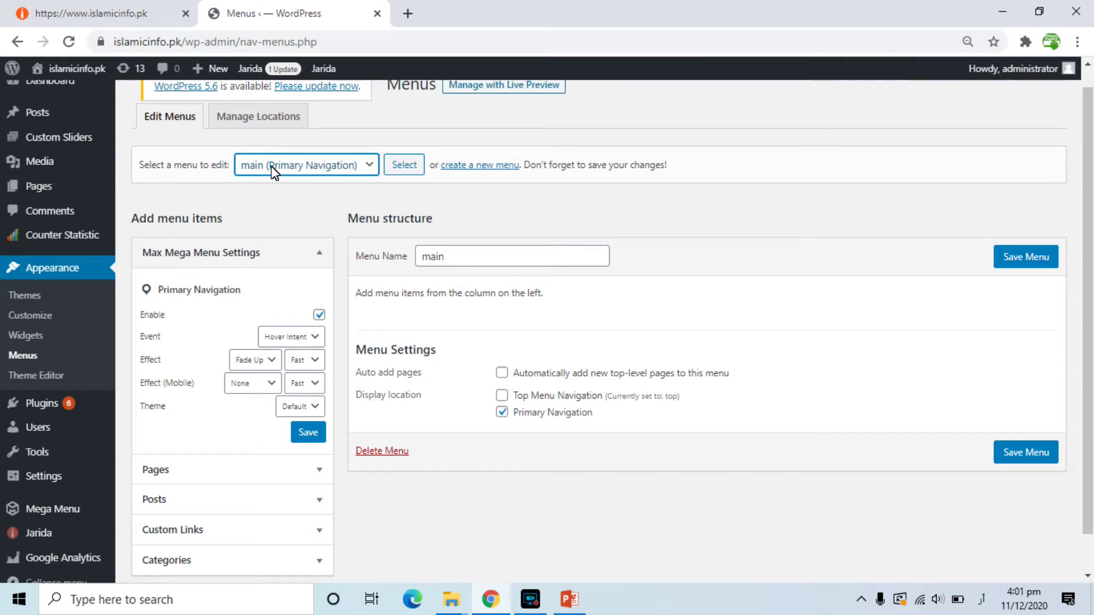
Examine the Pages, Posts, Custom Links and Categories sources available for adding menu items
{"action": "left_click_drag", "start_coordinate": [1085, 204], "coordinate": [1092, 230]}
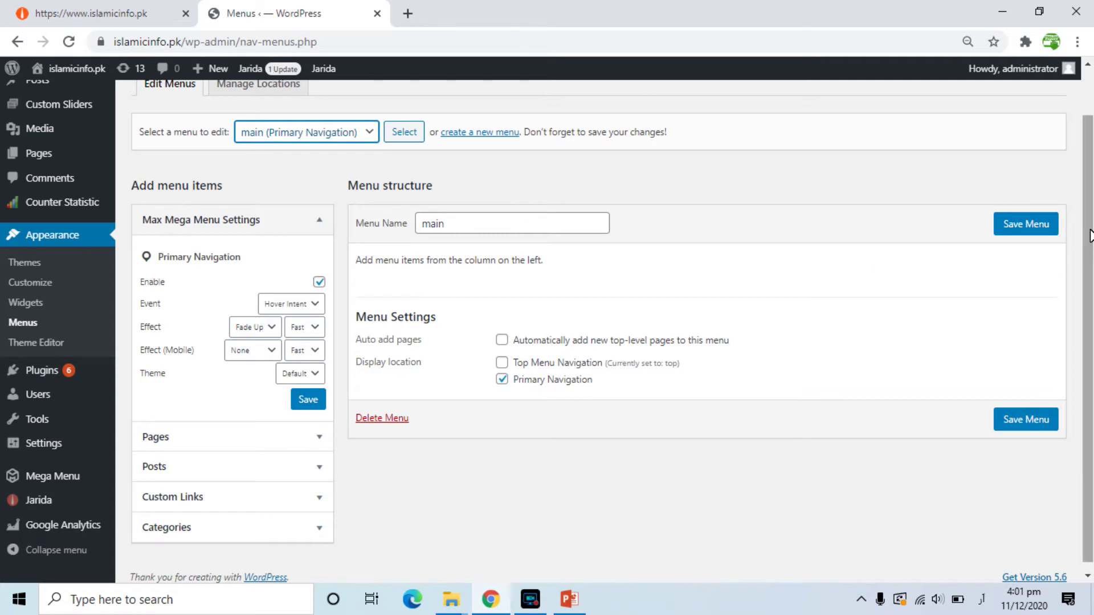
{"action": "left_click_drag", "start_coordinate": [1090, 235], "coordinate": [1091, 244]}
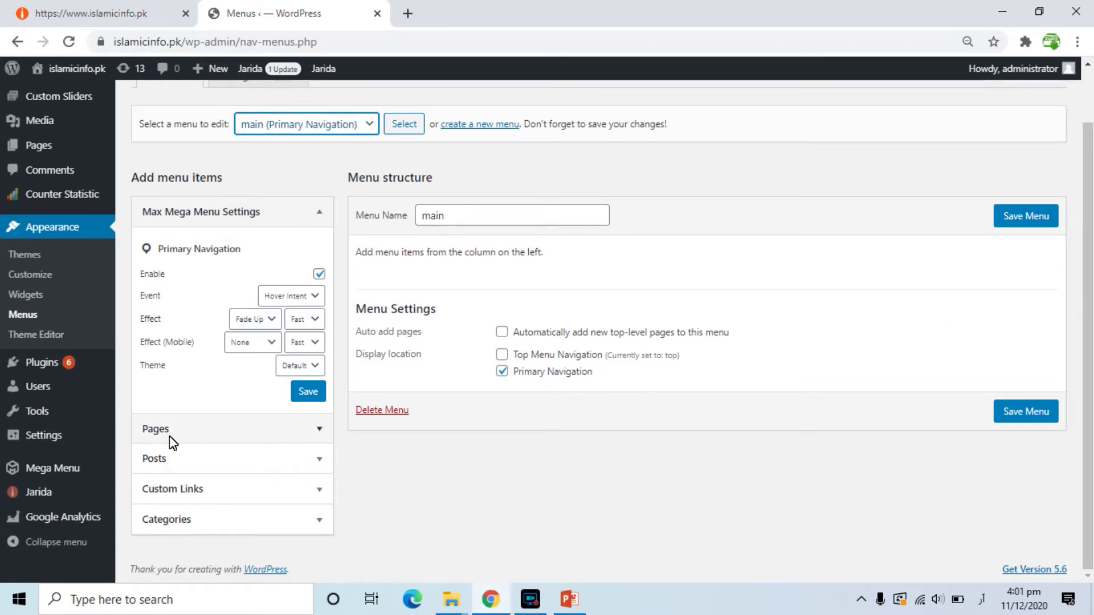
{"action": "left_click", "coordinate": [190, 432]}
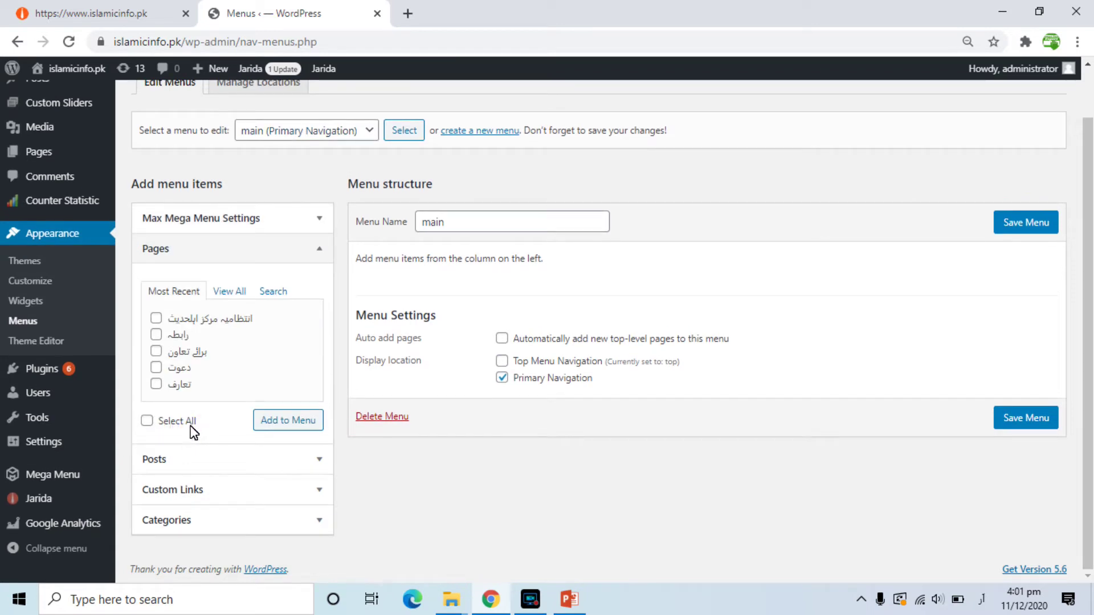
{"action": "left_click", "coordinate": [230, 255]}
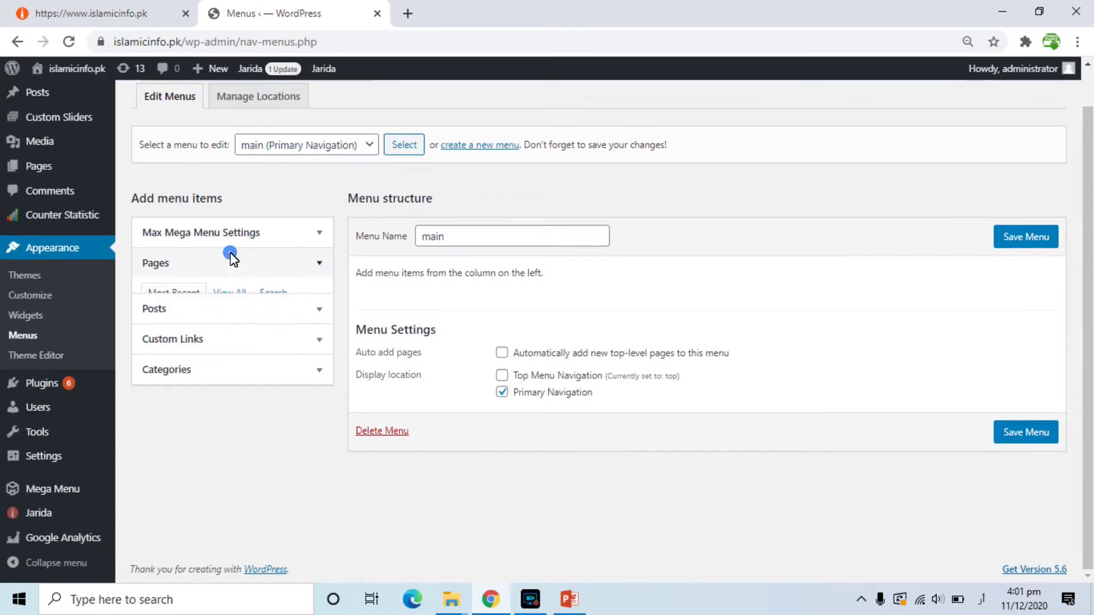
{"action": "left_click", "coordinate": [189, 293]}
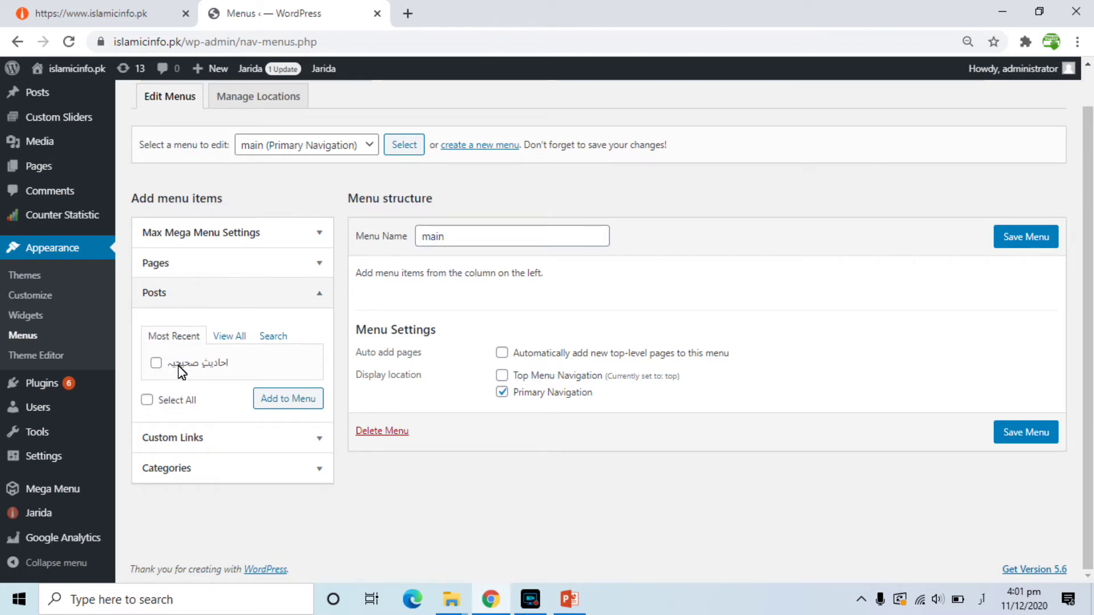
{"action": "left_click", "coordinate": [215, 293]}
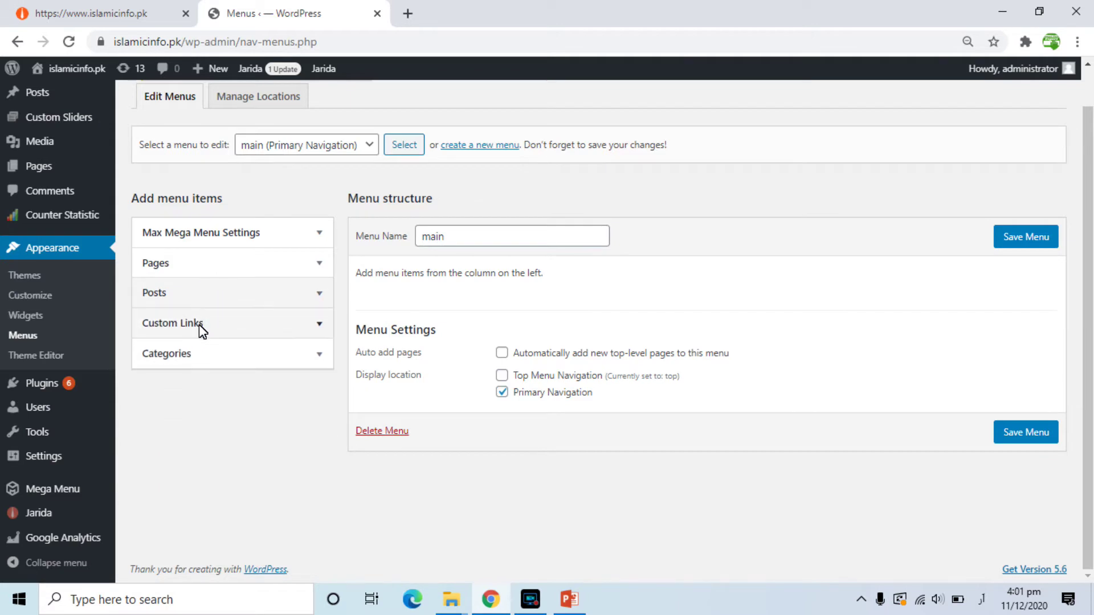
{"action": "left_click", "coordinate": [199, 326]}
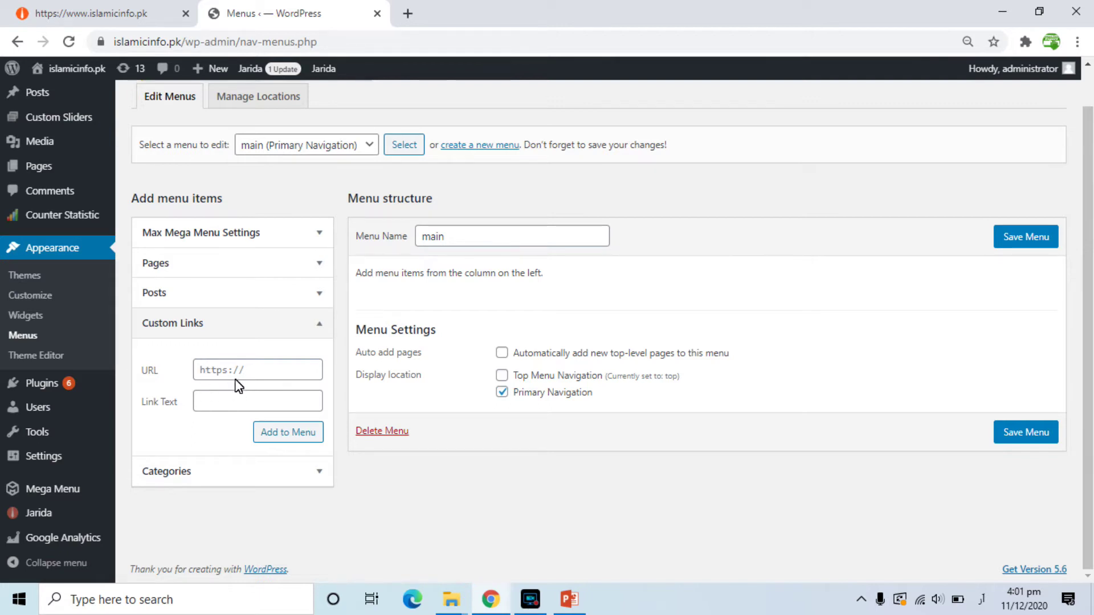
{"action": "left_click", "coordinate": [235, 326]}
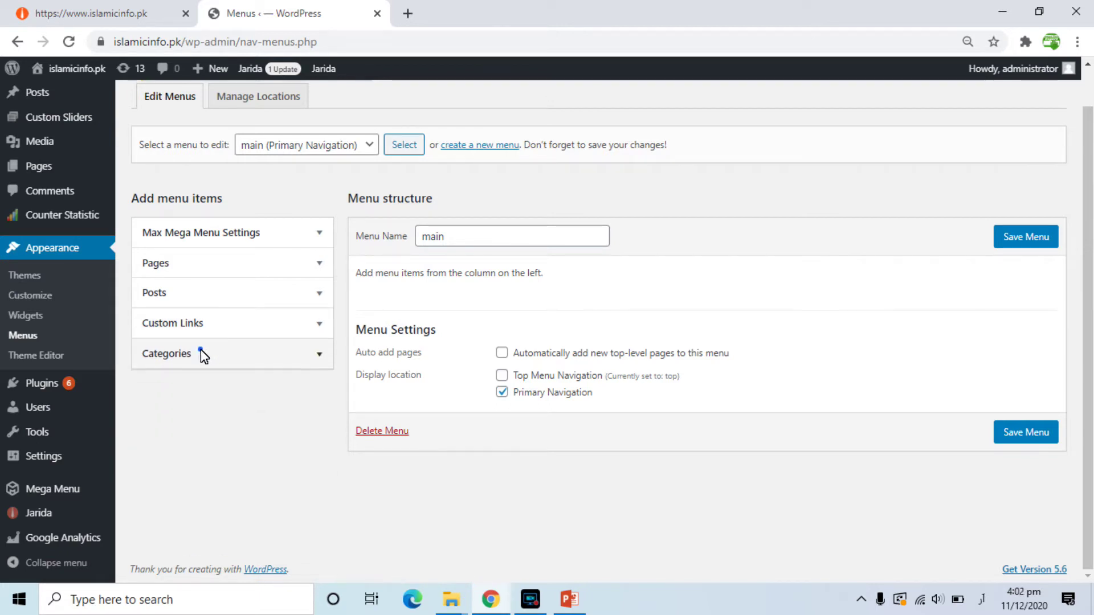
{"action": "left_click", "coordinate": [203, 354]}
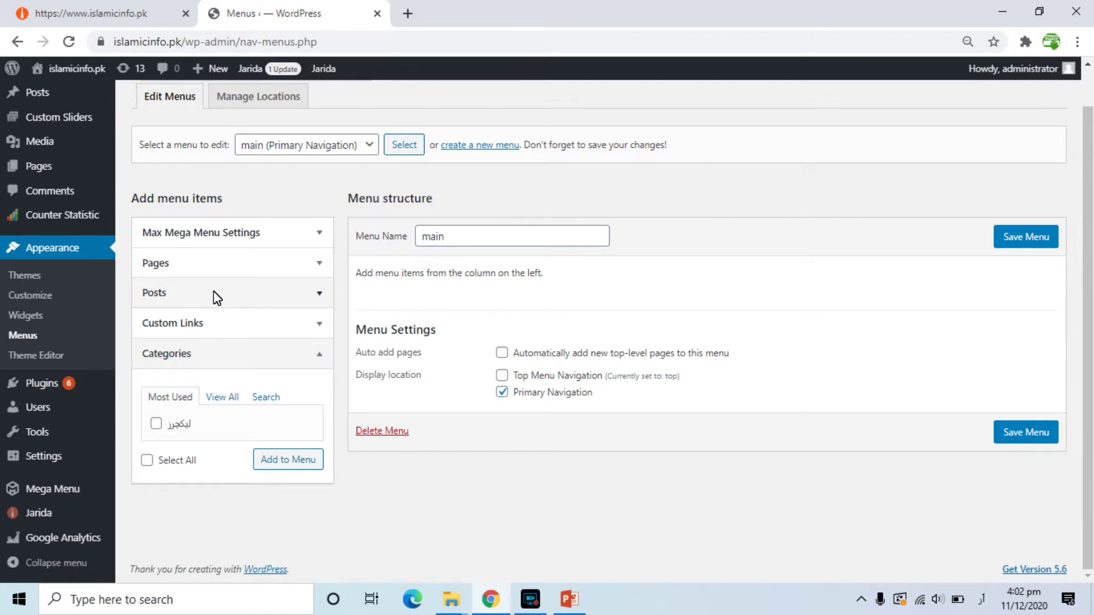
{"action": "left_click", "coordinate": [193, 324]}
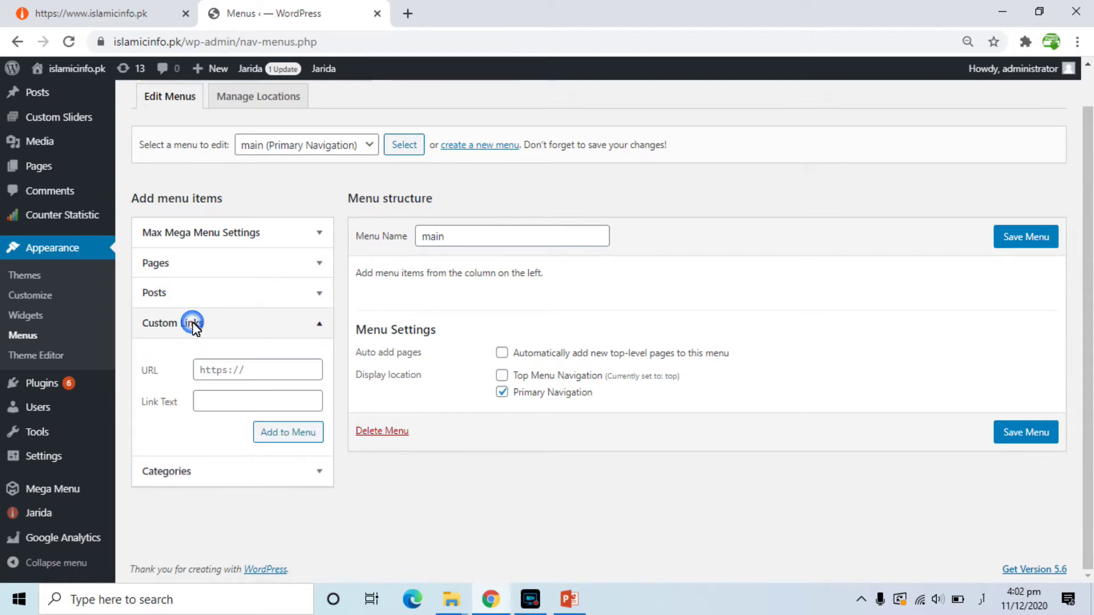
{"action": "left_click", "coordinate": [225, 370]}
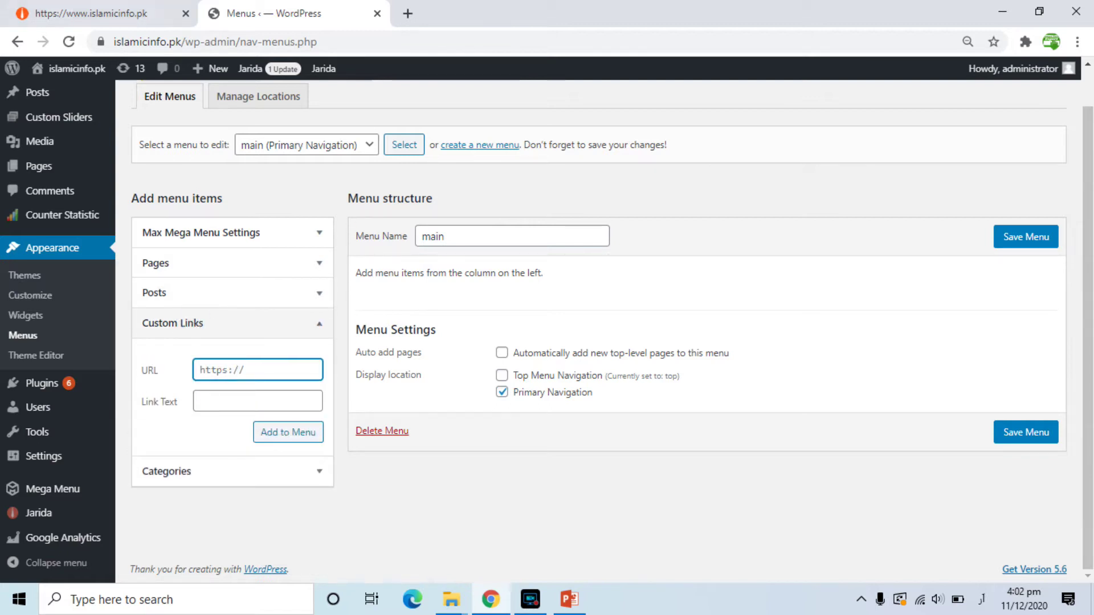
{"action": "left_click", "coordinate": [125, 12]}
{"action": "left_click", "coordinate": [158, 44]}
{"action": "key", "text": "ctrl+c"}
{"action": "left_click", "coordinate": [262, 13]}
{"action": "key", "text": "ctrl+v"}
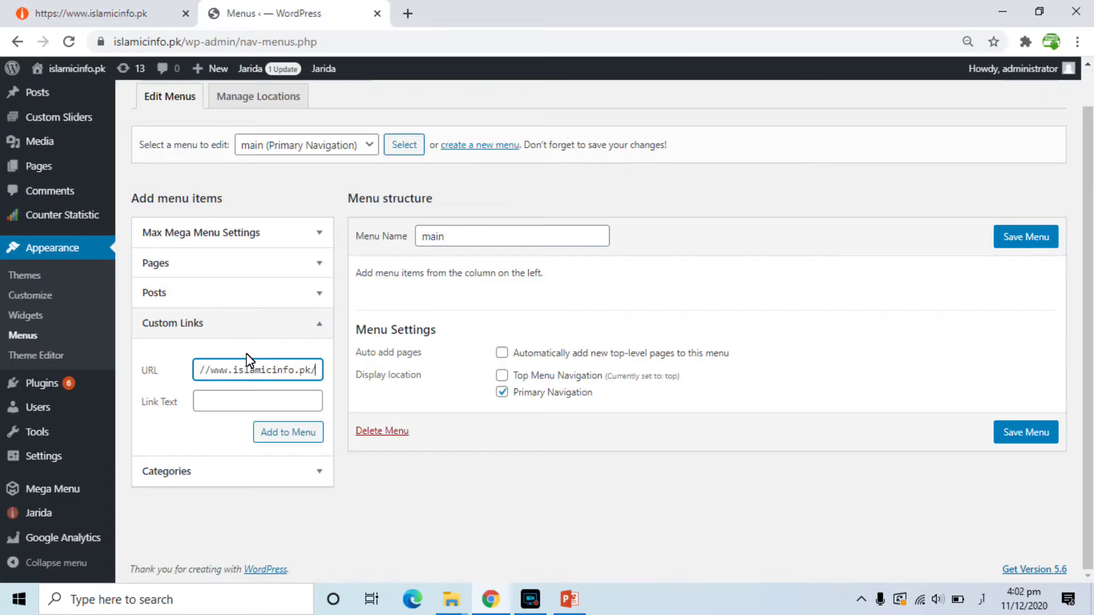
{"action": "left_click", "coordinate": [245, 406]}
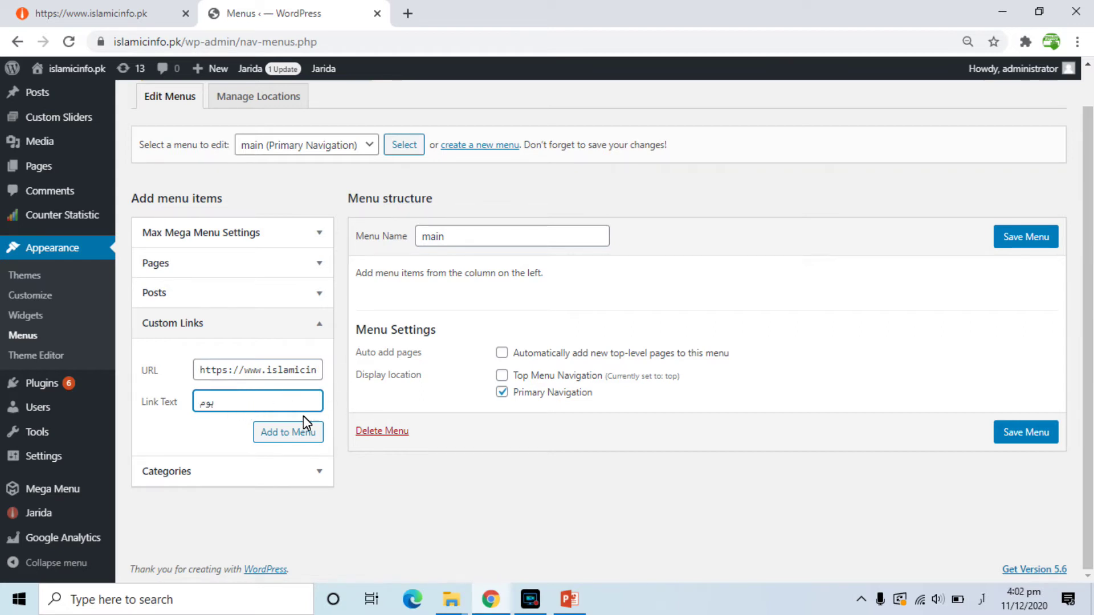
{"action": "left_click", "coordinate": [288, 435]}
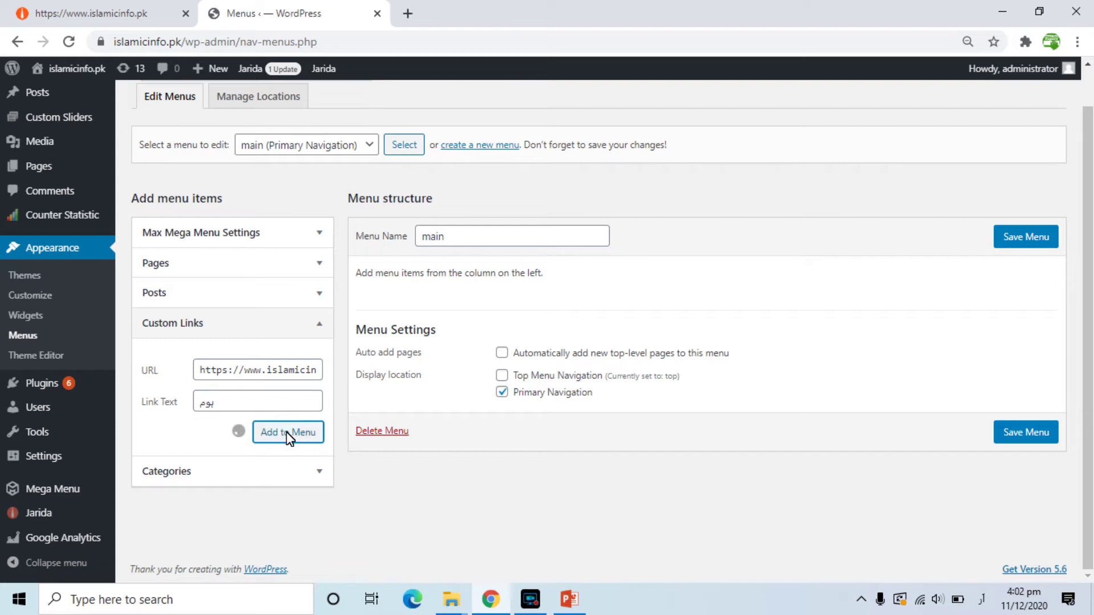
Save the main menu and reload the live site to check the new home link
{"action": "mouse_move", "coordinate": [400, 322]}
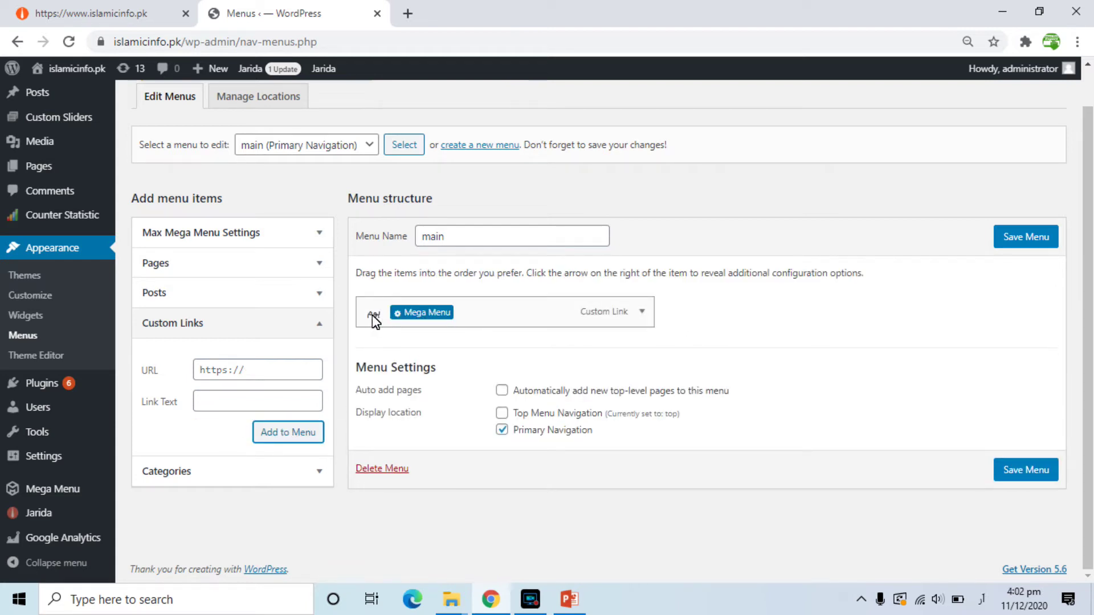
{"action": "left_click", "coordinate": [1028, 244]}
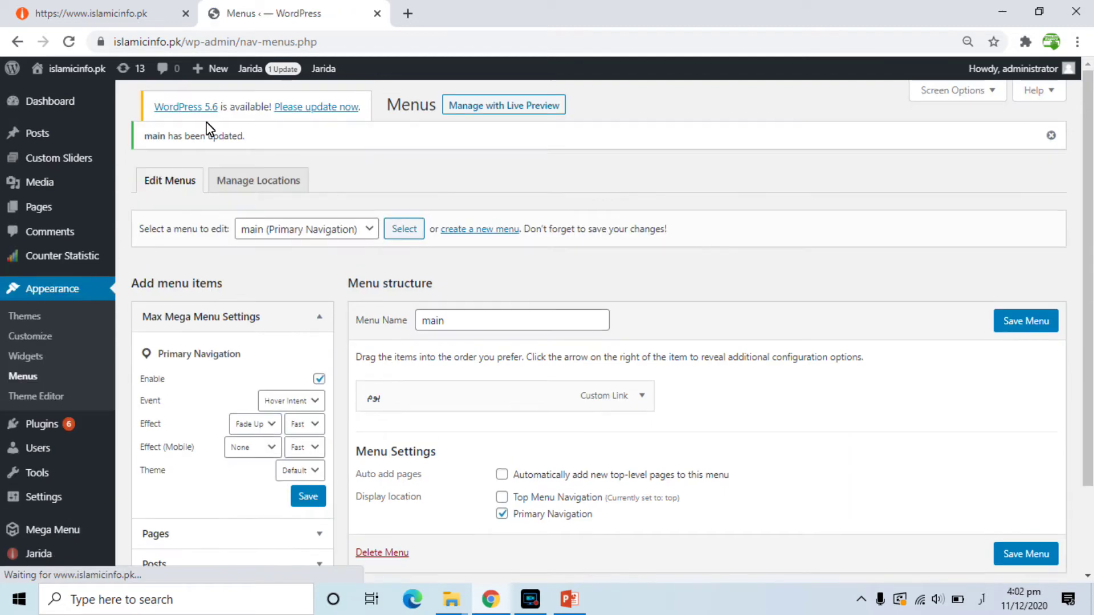
{"action": "left_click", "coordinate": [112, 8]}
{"action": "left_click", "coordinate": [68, 42]}
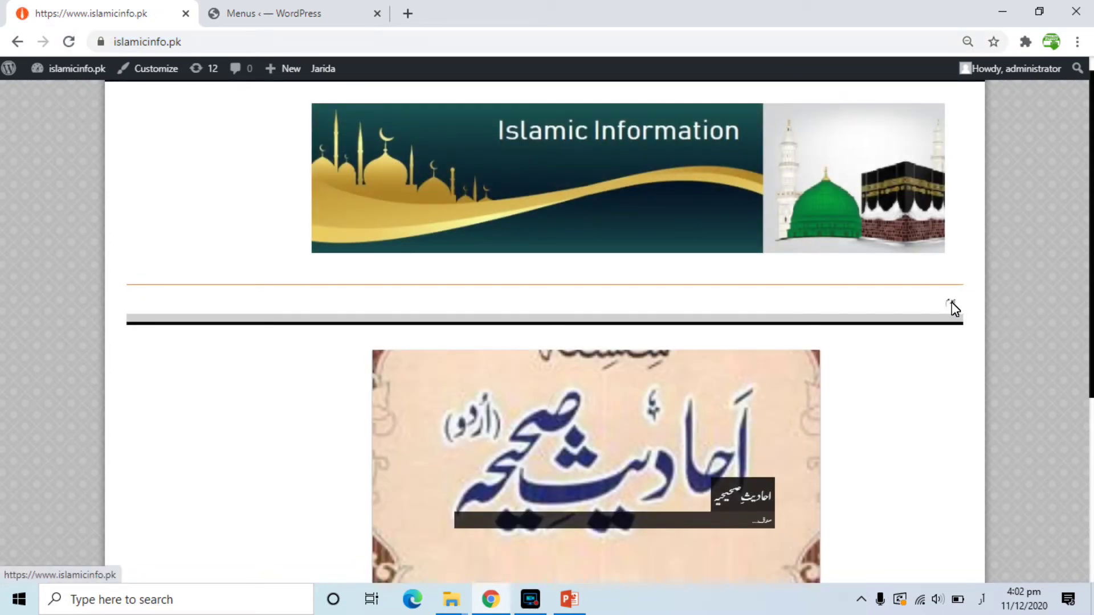
Return to the menu editor and add the post "احادیثِ صحیحیہ" to the main menu
{"action": "left_click", "coordinate": [306, 10]}
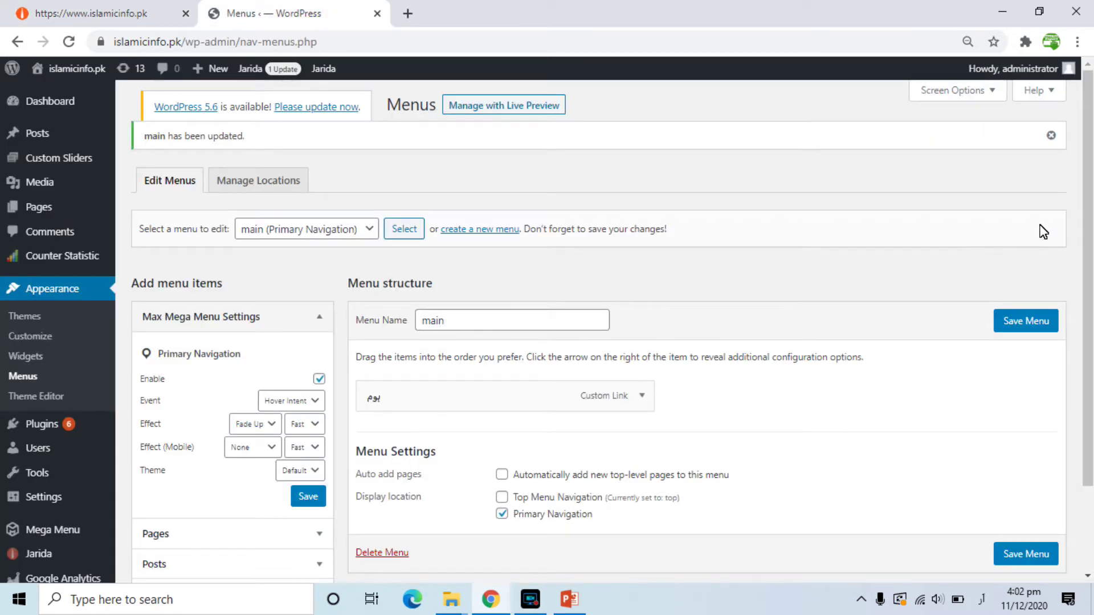
{"action": "left_click_drag", "start_coordinate": [1086, 196], "coordinate": [1092, 304]}
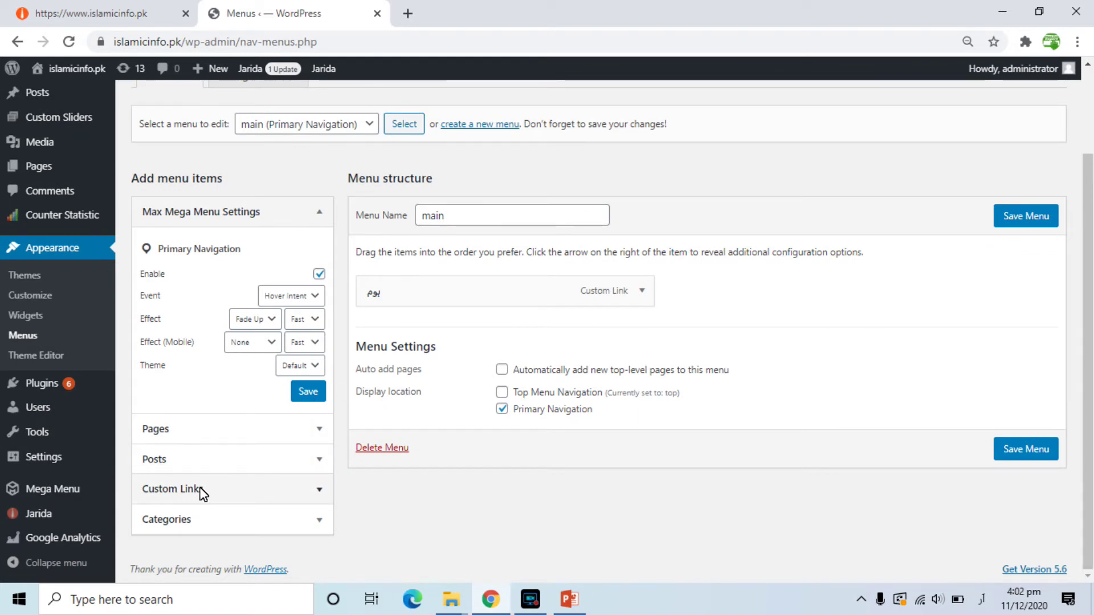
{"action": "left_click", "coordinate": [279, 456]}
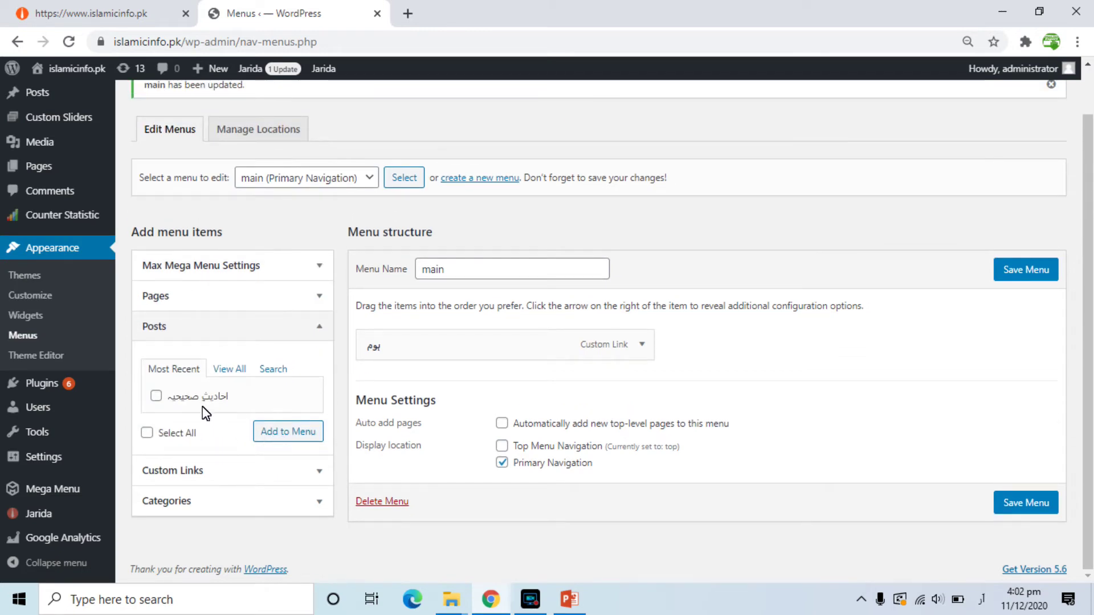
{"action": "left_click", "coordinate": [155, 396]}
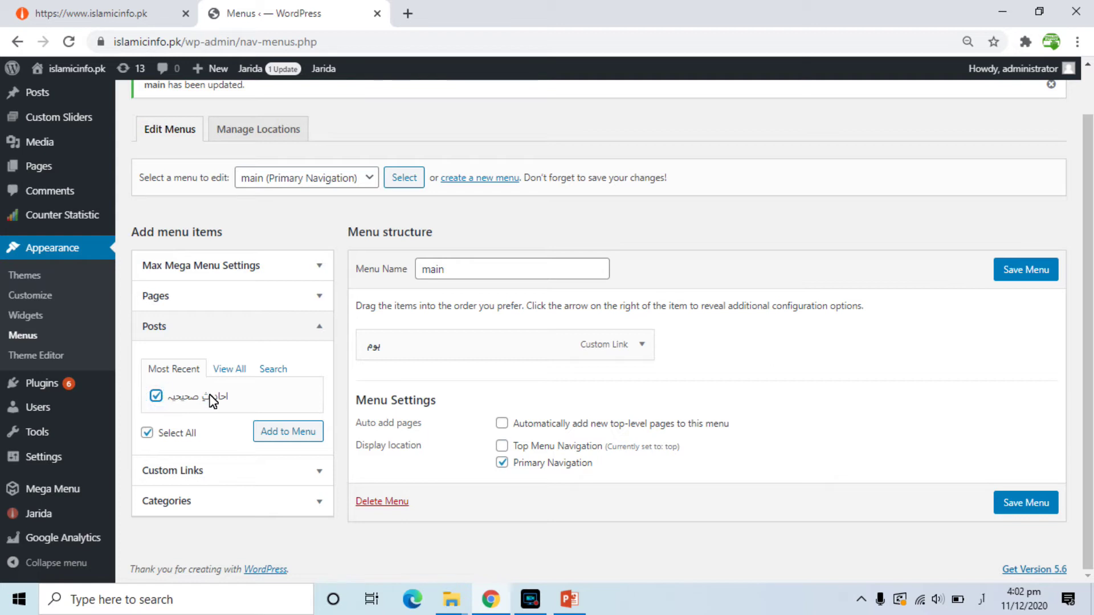
{"action": "left_click", "coordinate": [279, 438]}
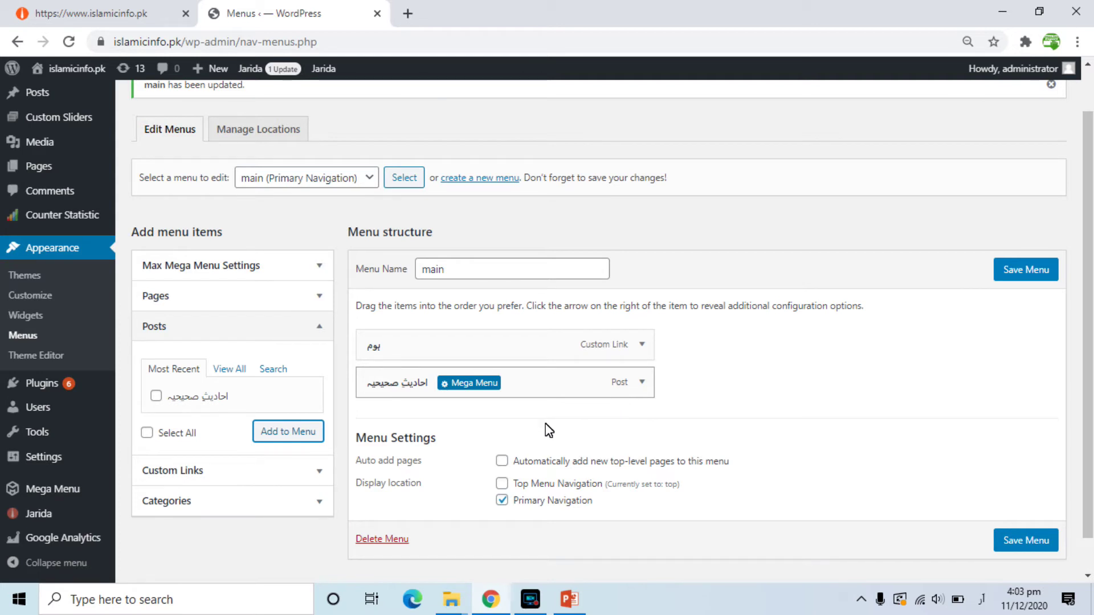
Add the category "لیکچرز" to the main menu and place it above the post item
{"action": "left_click", "coordinate": [252, 502]}
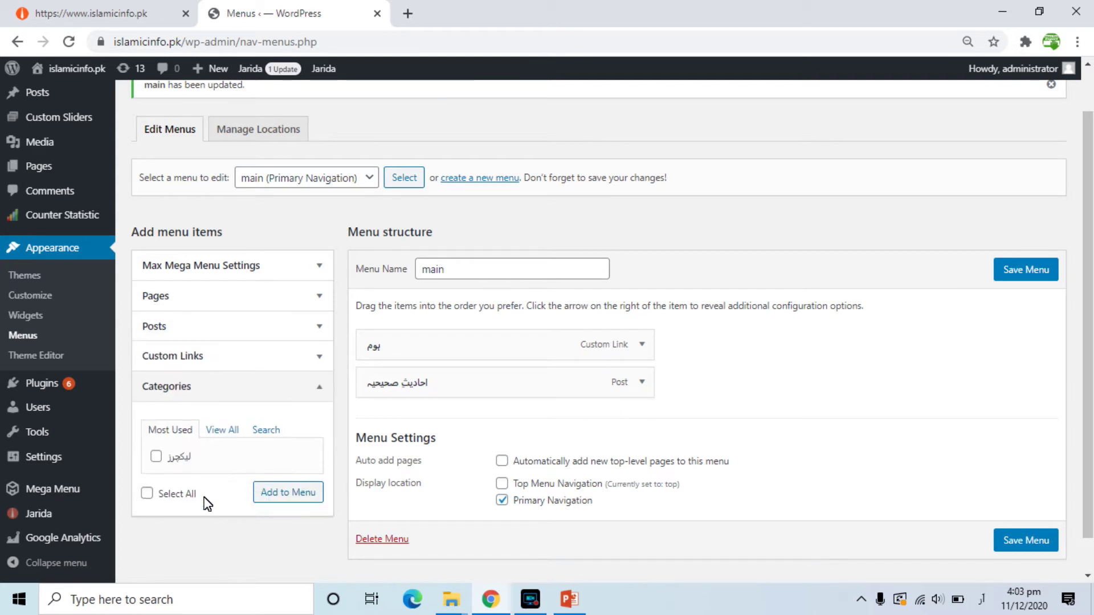
{"action": "left_click", "coordinate": [155, 456]}
{"action": "left_click", "coordinate": [285, 485]}
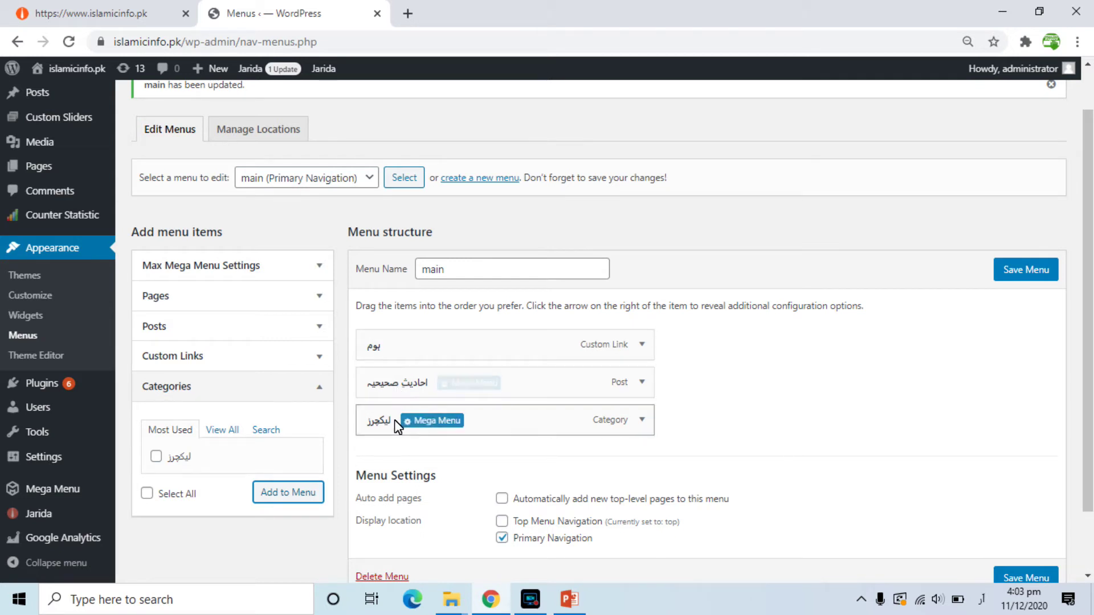
{"action": "left_click_drag", "start_coordinate": [388, 420], "coordinate": [393, 384]}
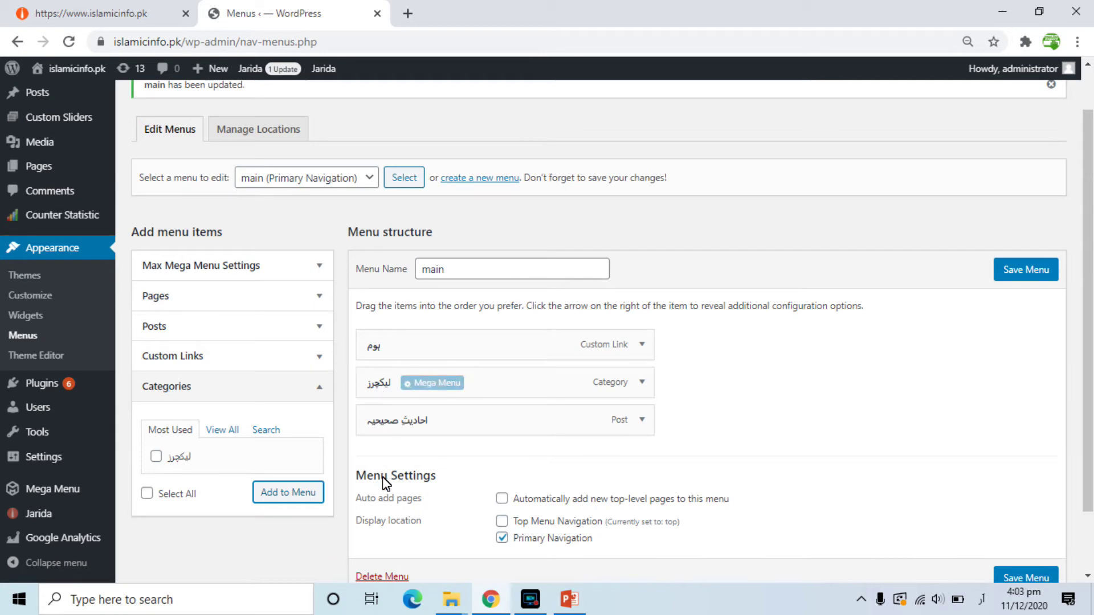
Save the main menu and reload the live site to check the post and category items
{"action": "left_click", "coordinate": [1030, 275]}
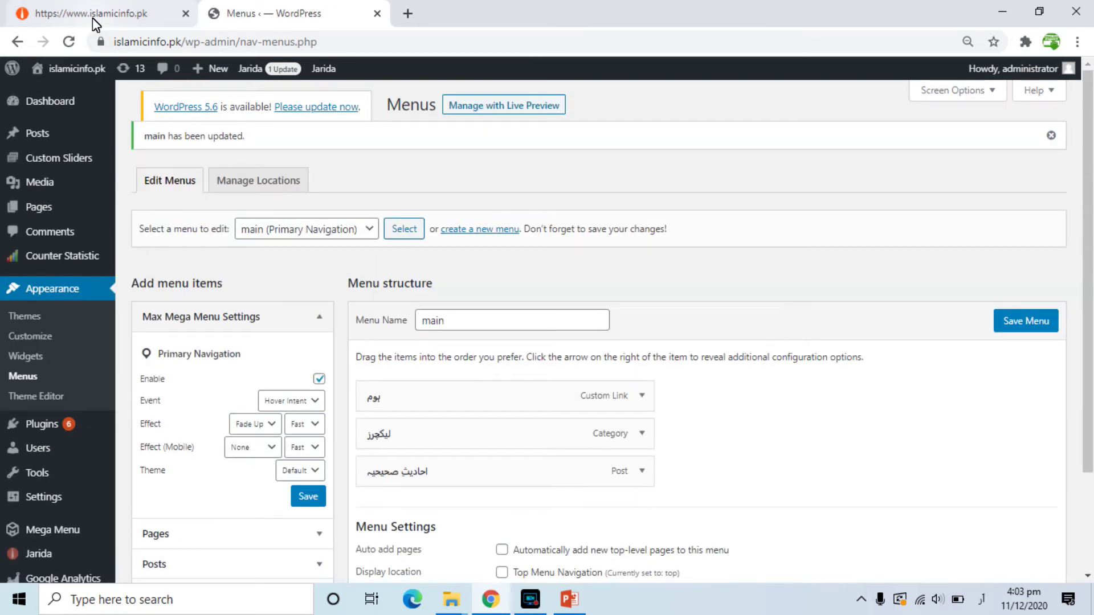
{"action": "left_click", "coordinate": [92, 18]}
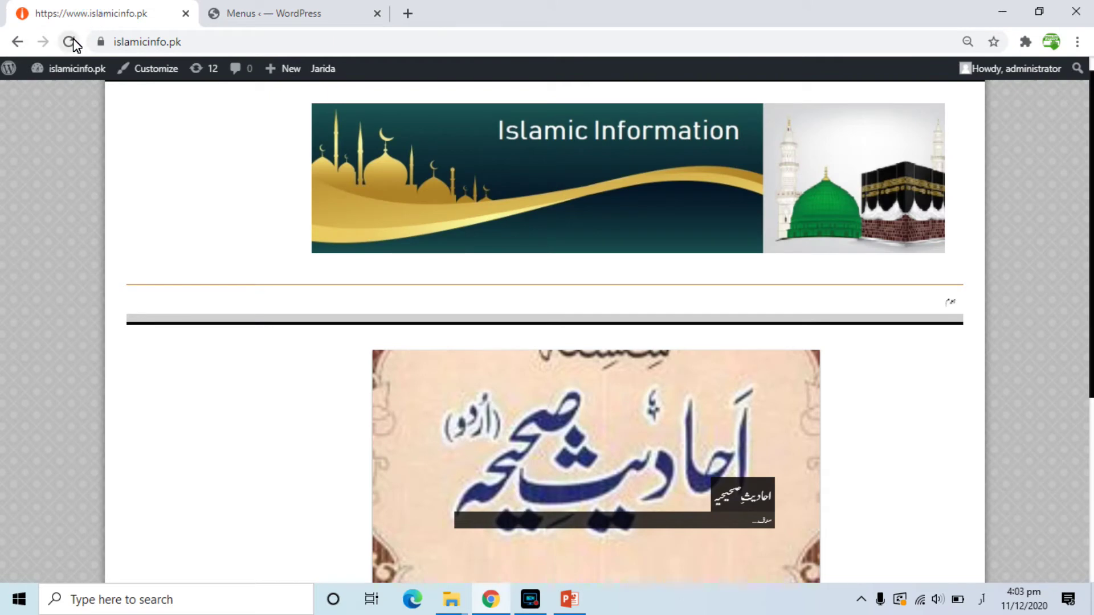
{"action": "left_click", "coordinate": [73, 39]}
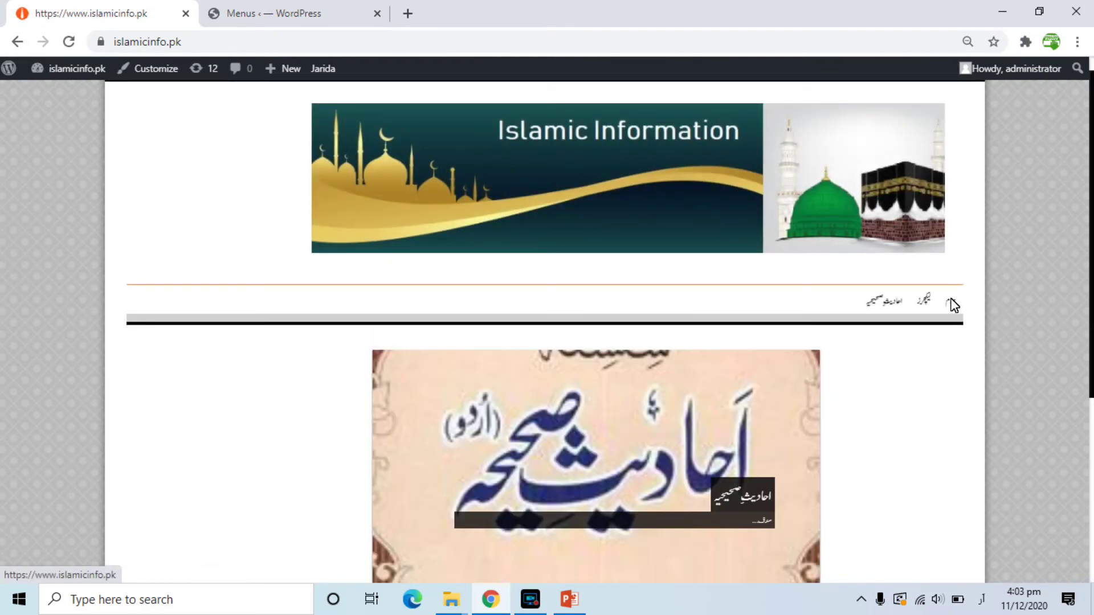
Test the live site's menu by opening the post "احادیثِ صحیحیہ", looking through it, and following the home link back
{"action": "left_click", "coordinate": [885, 300]}
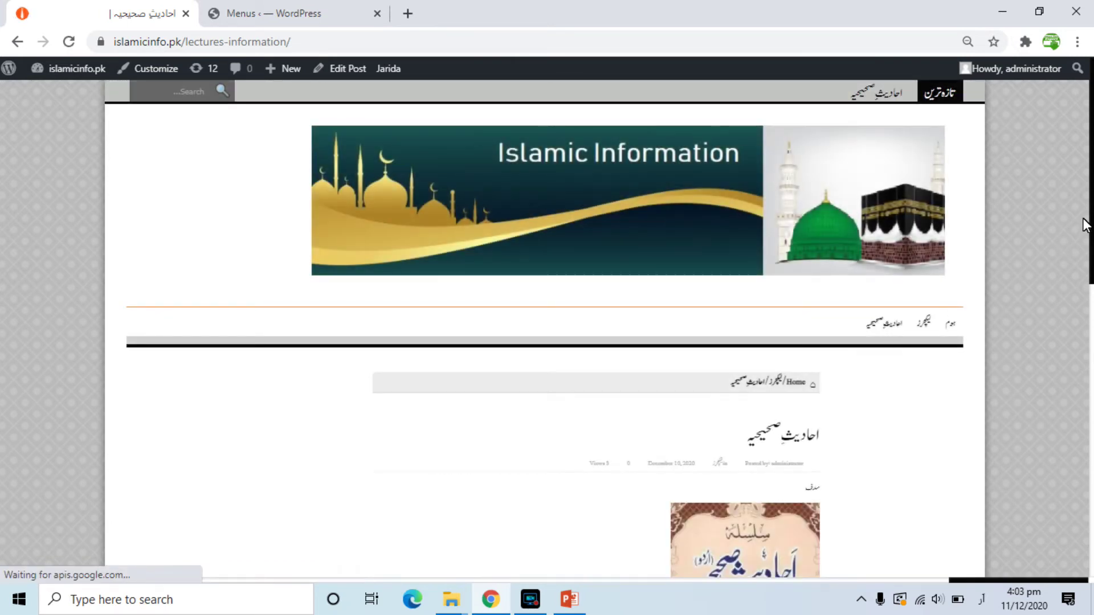
{"action": "scroll", "coordinate": [1083, 240], "scroll_direction": "down", "scroll_amount": 6}
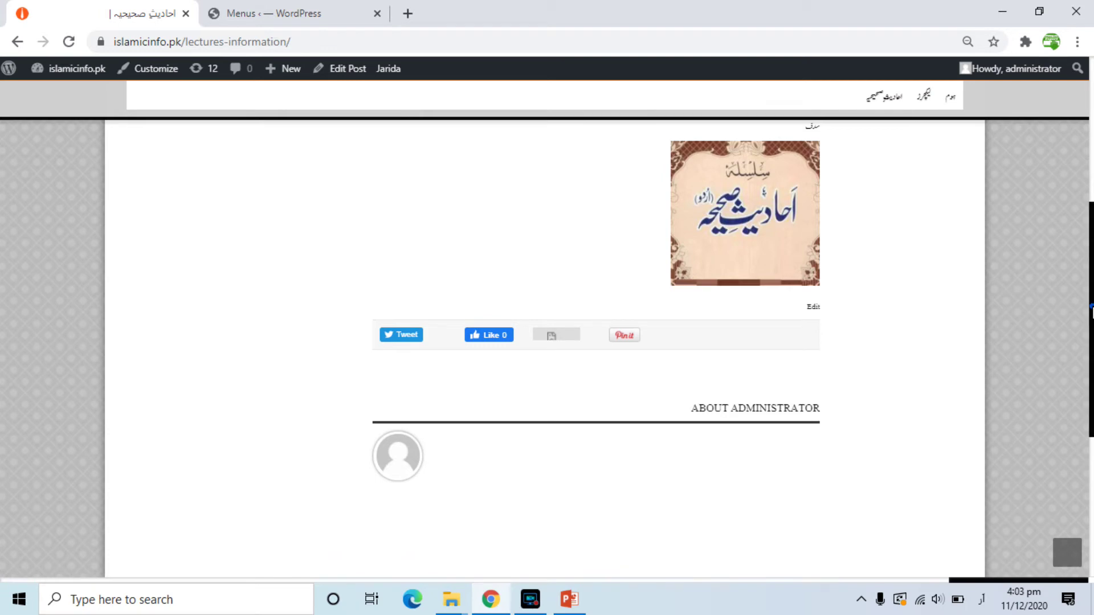
{"action": "scroll", "coordinate": [1086, 310], "scroll_direction": "up", "scroll_amount": 3}
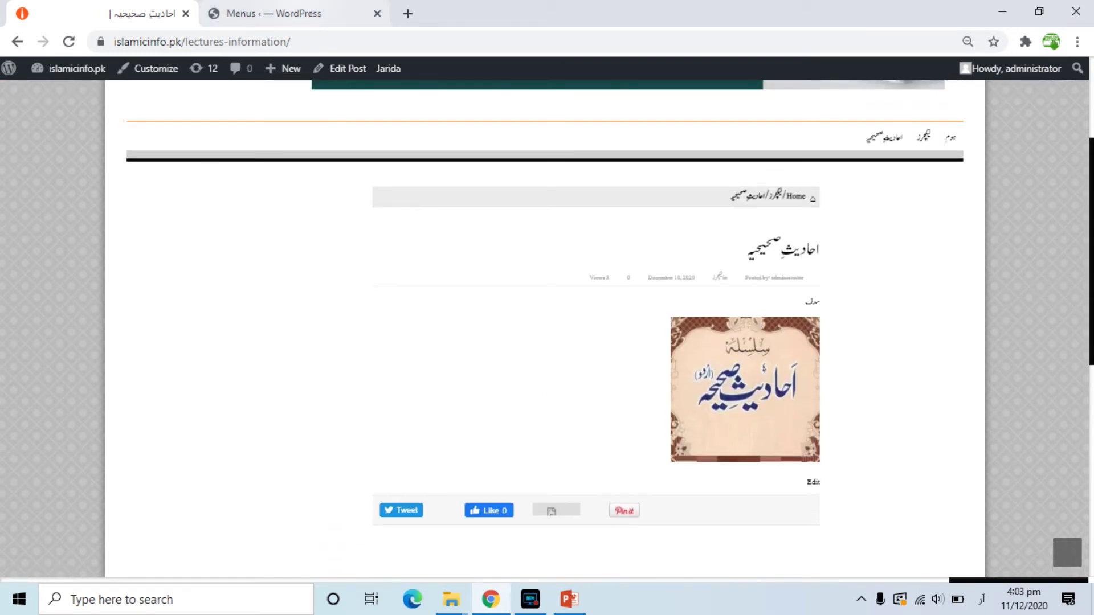
{"action": "left_click", "coordinate": [273, 13]}
{"action": "mouse_move", "coordinate": [452, 390]}
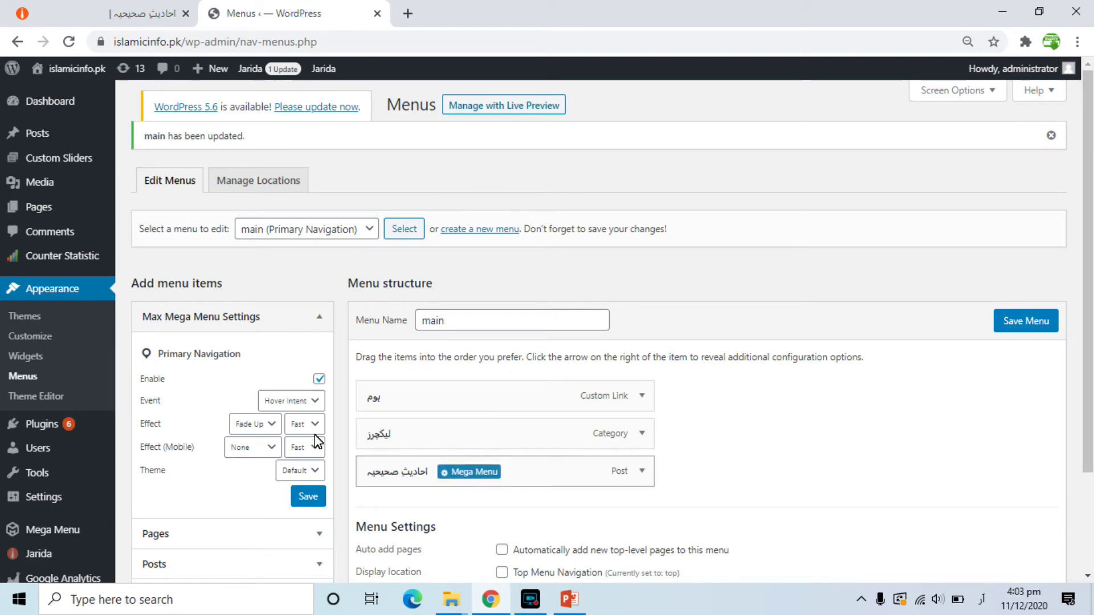
{"action": "left_click", "coordinate": [97, 18]}
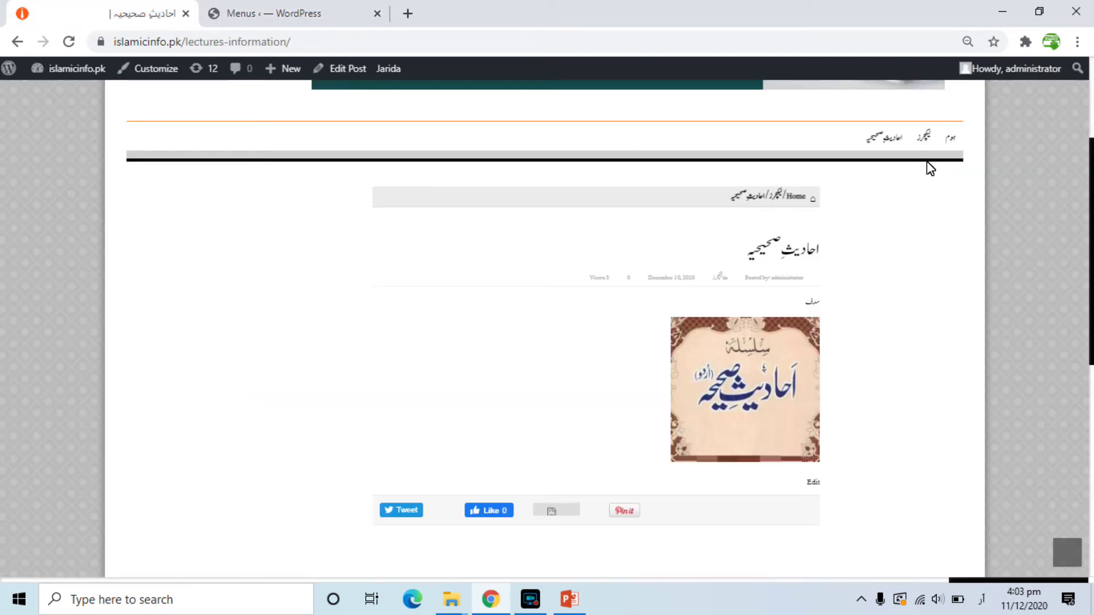
{"action": "left_click", "coordinate": [952, 136]}
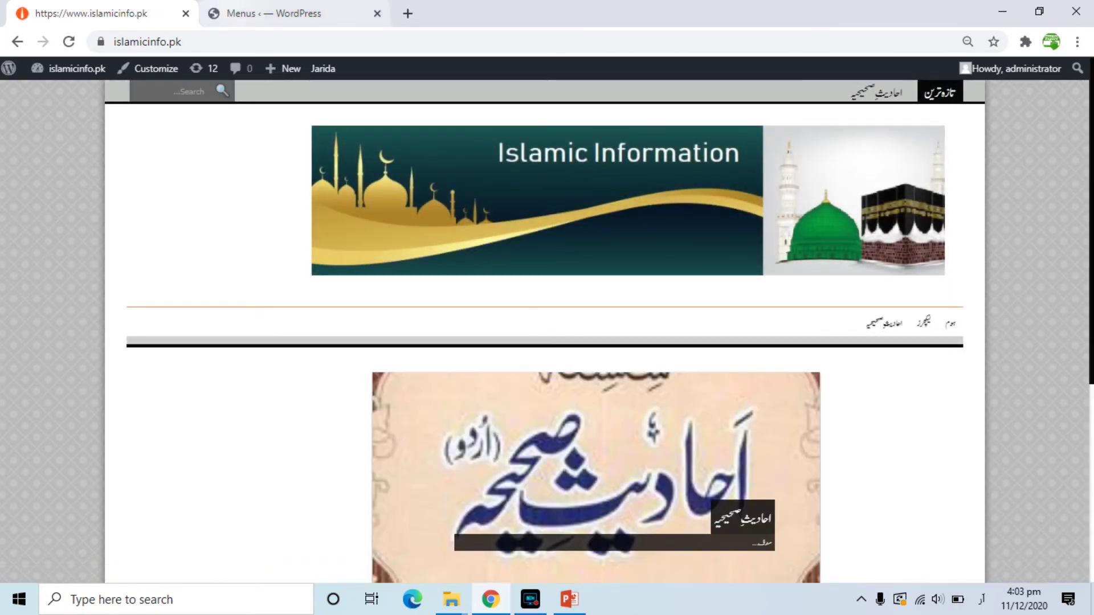
Return to the menu editor and review the home, category and post items in the main menu's structure
{"action": "left_click", "coordinate": [228, 6]}
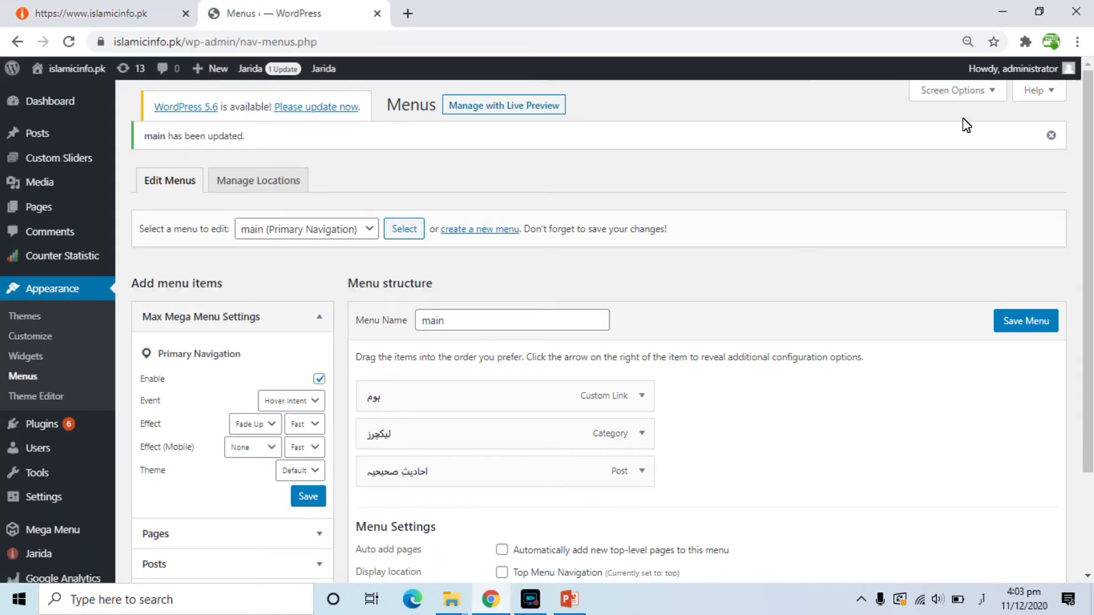
{"action": "left_click_drag", "start_coordinate": [1088, 115], "coordinate": [1088, 211]}
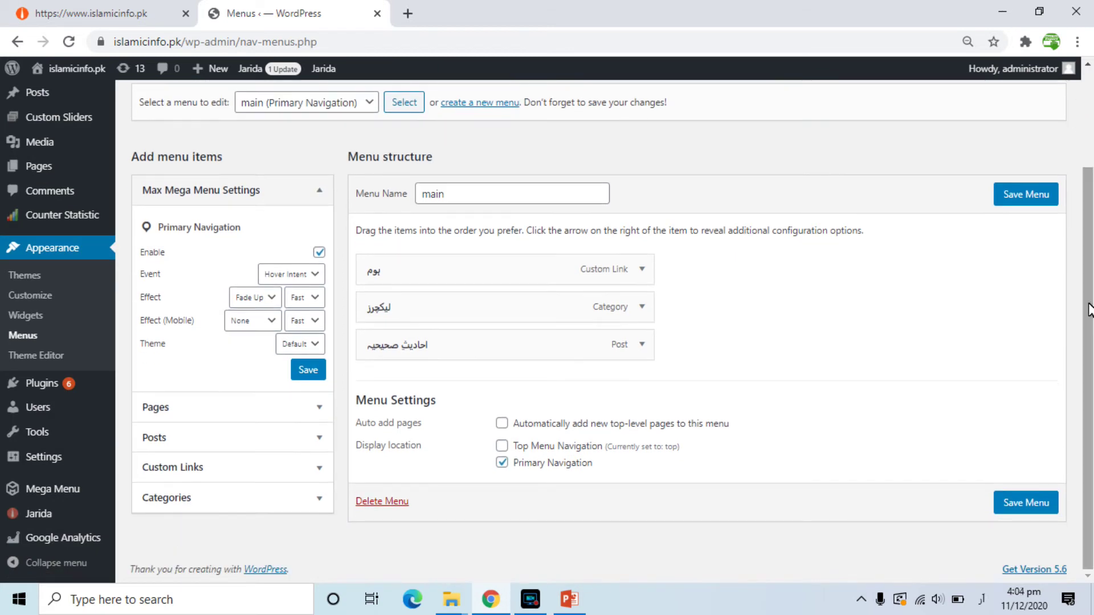
{"action": "mouse_move", "coordinate": [565, 274]}
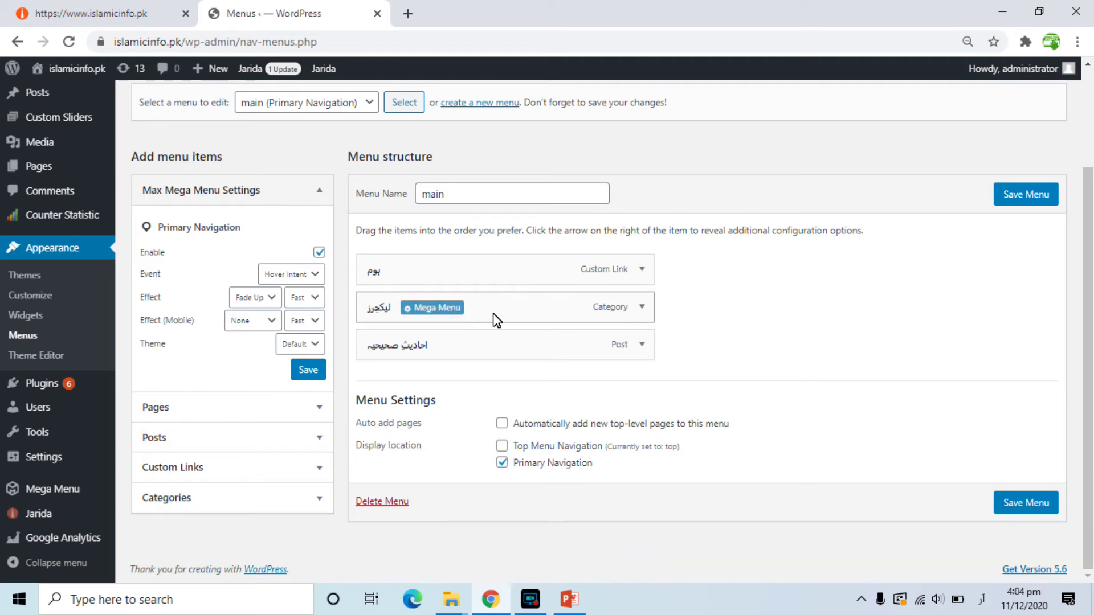
{"action": "mouse_move", "coordinate": [424, 285]}
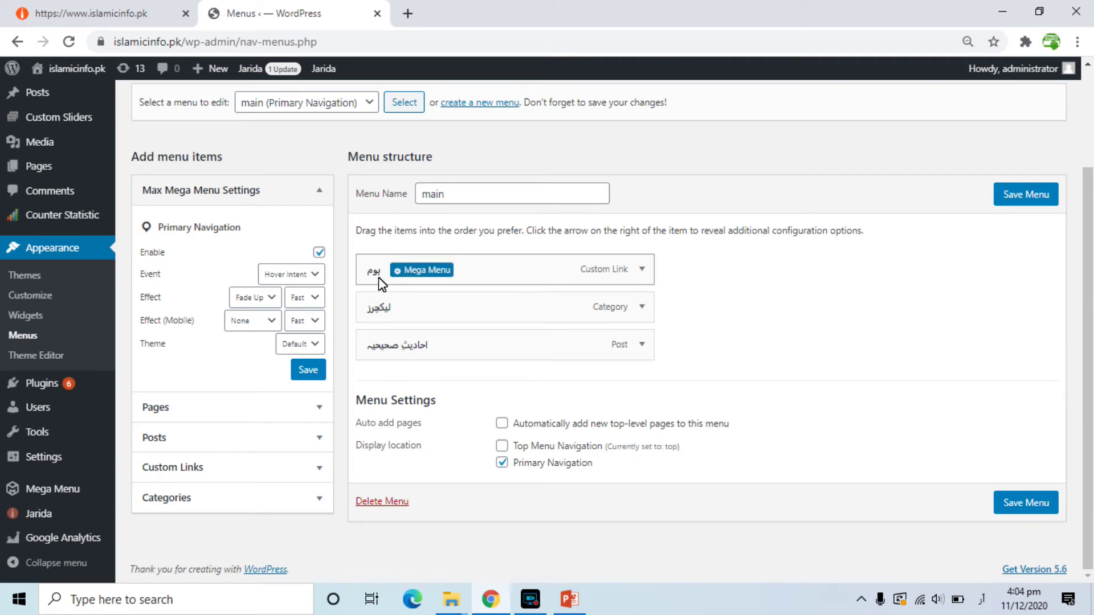
{"action": "mouse_move", "coordinate": [402, 348]}
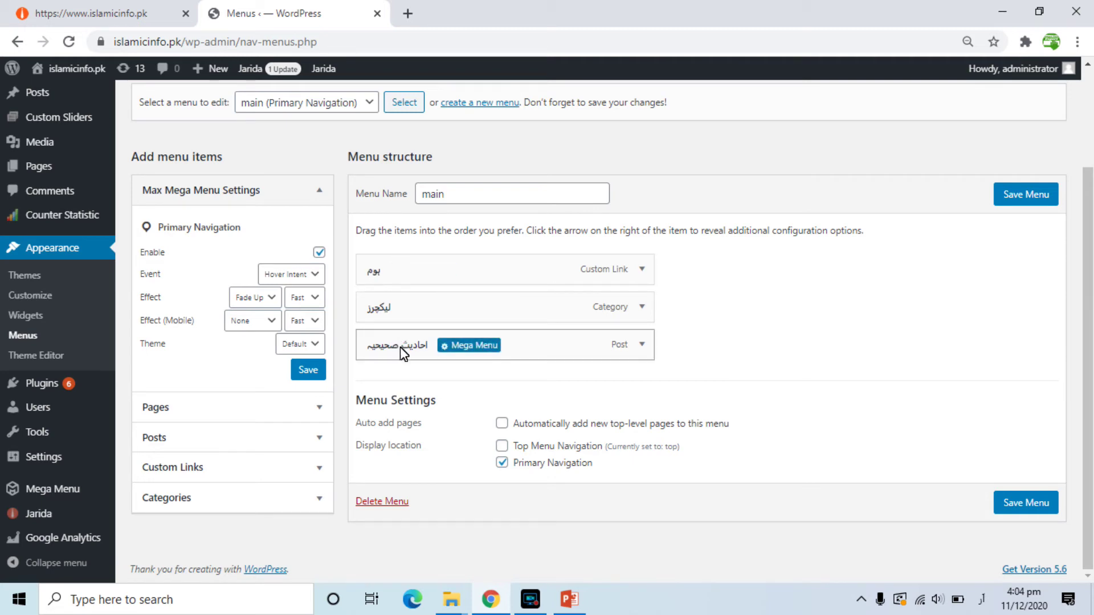
{"action": "mouse_move", "coordinate": [383, 318]}
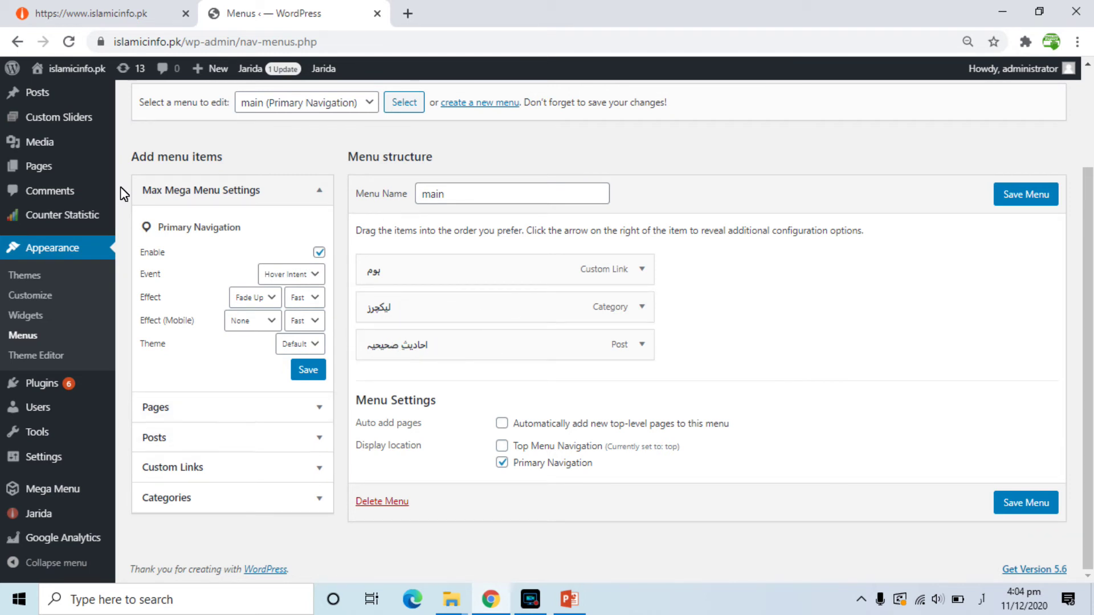
Open the post categories page and enter "ڈاکٹر ذاکر نائیک" as the new category's name
{"action": "mouse_move", "coordinate": [49, 90]}
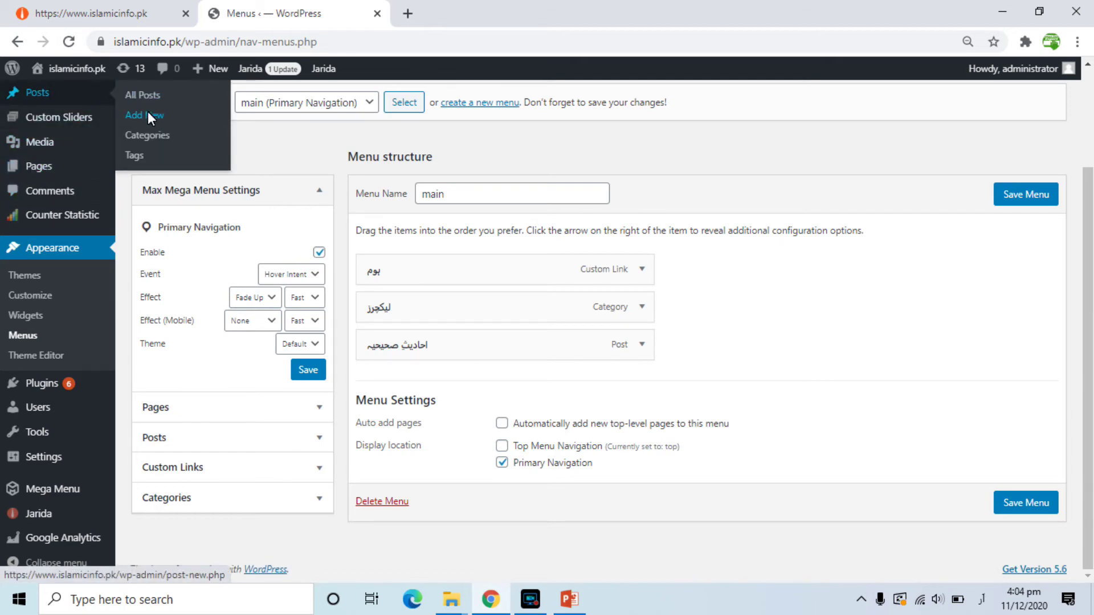
{"action": "left_click", "coordinate": [142, 132]}
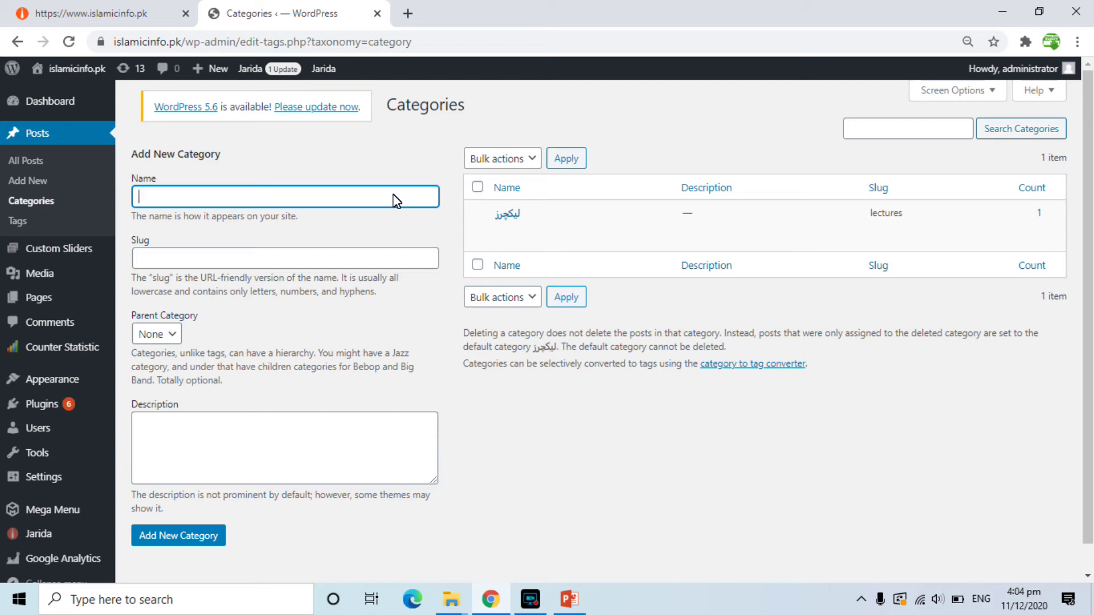
{"action": "type", "text": "کٹر ذاکر نائیک"}
{"action": "left_click", "coordinate": [347, 254]}
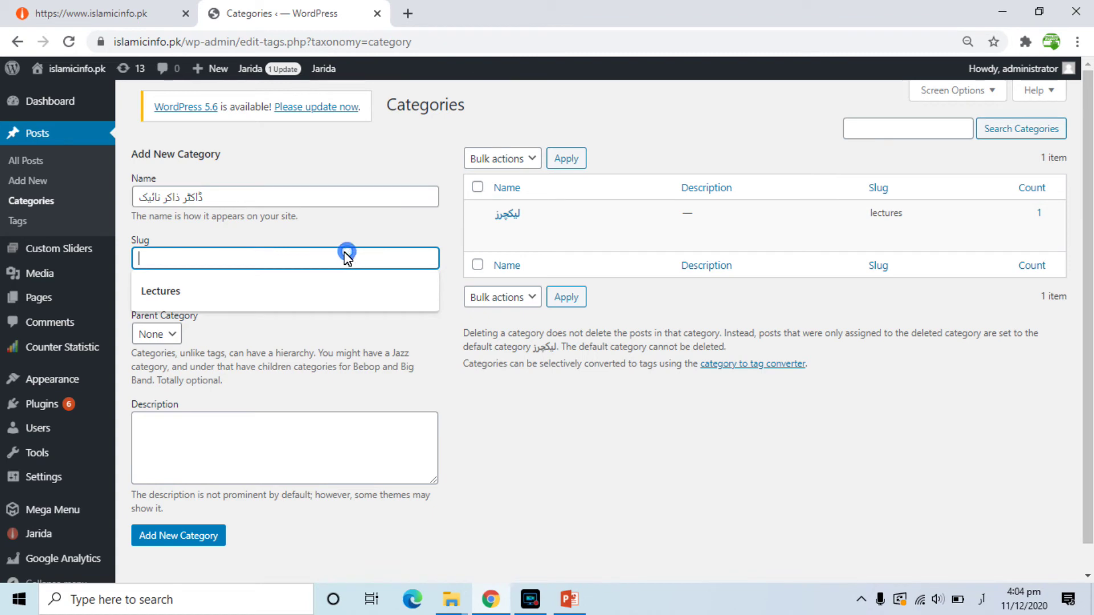
{"action": "left_click", "coordinate": [371, 234]}
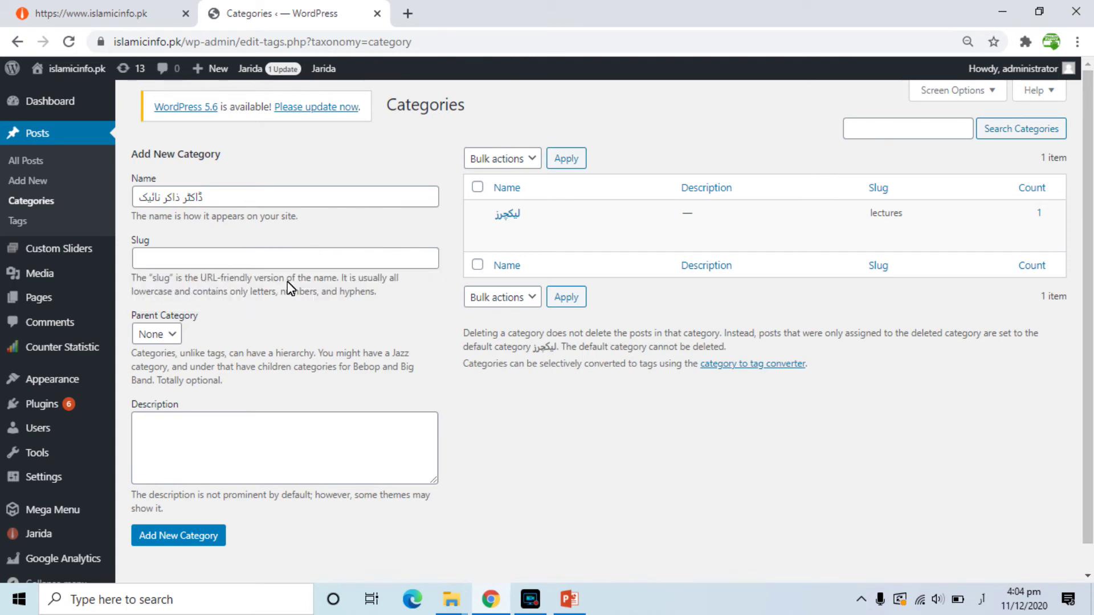
Set the new category's slug to Dr-Zakir-Naik-Lectures and its parent to "لیکچرز", and add the category
{"action": "left_click", "coordinate": [302, 261]}
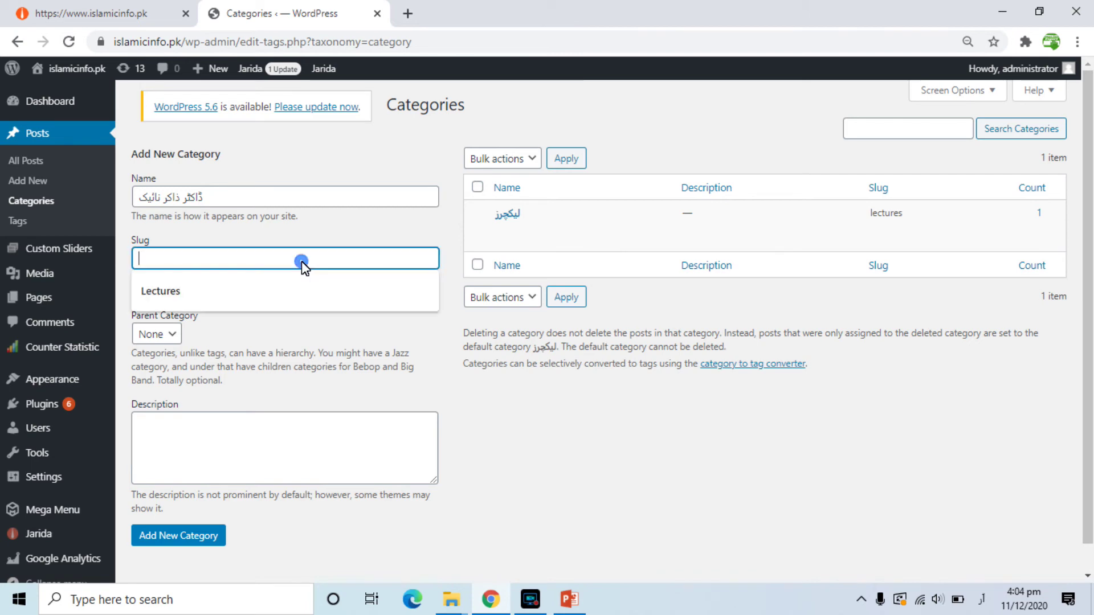
{"action": "type", "text": "Dr"}
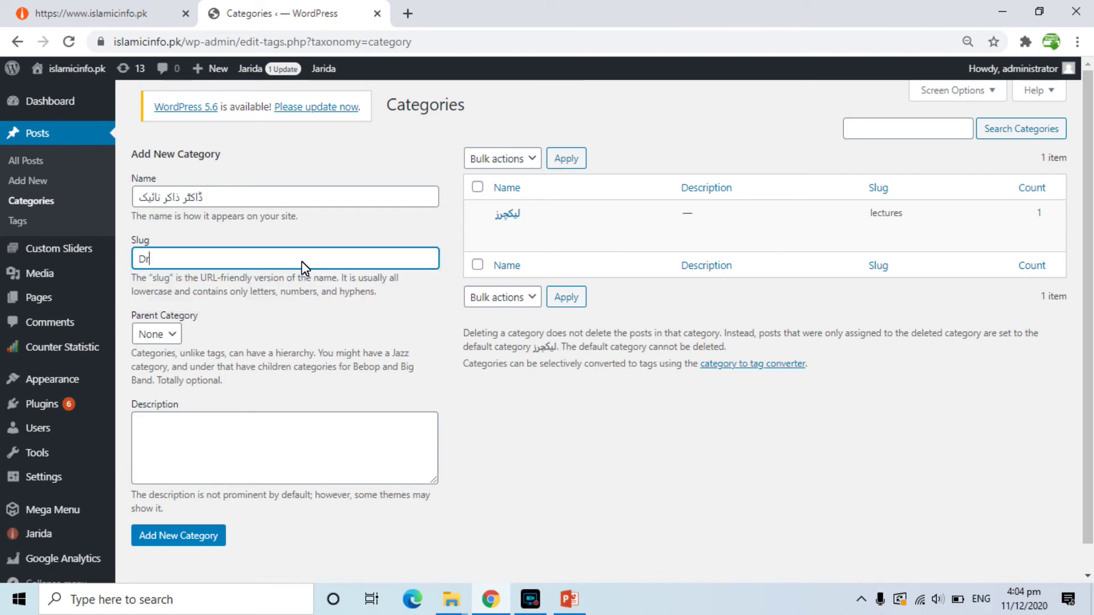
{"action": "type", "text": "-Zakir-Naik-Lectures"}
{"action": "left_click", "coordinate": [170, 336]}
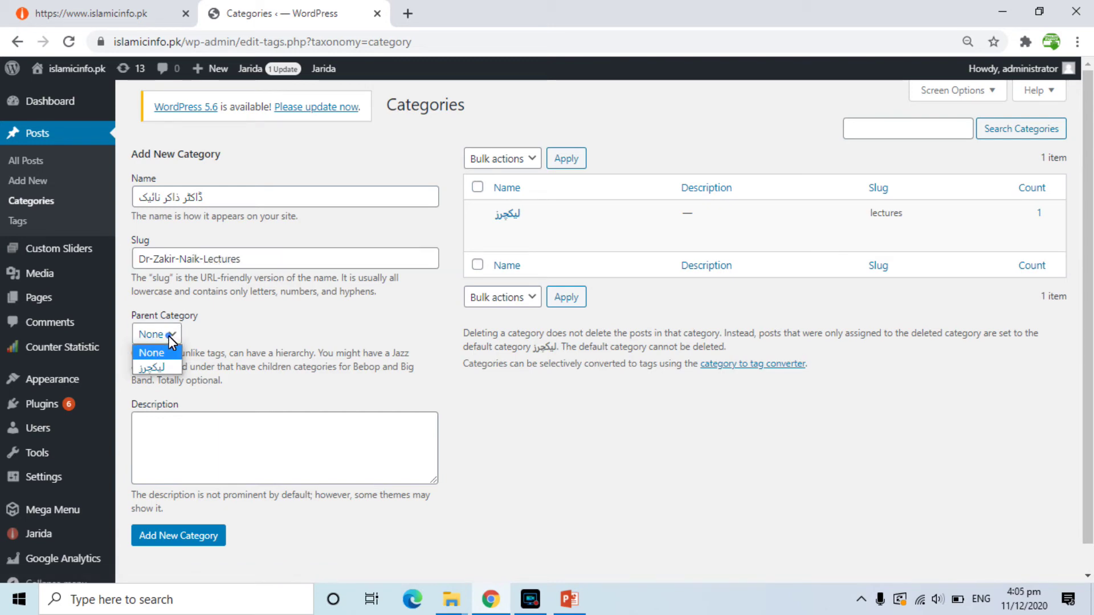
{"action": "left_click", "coordinate": [155, 369]}
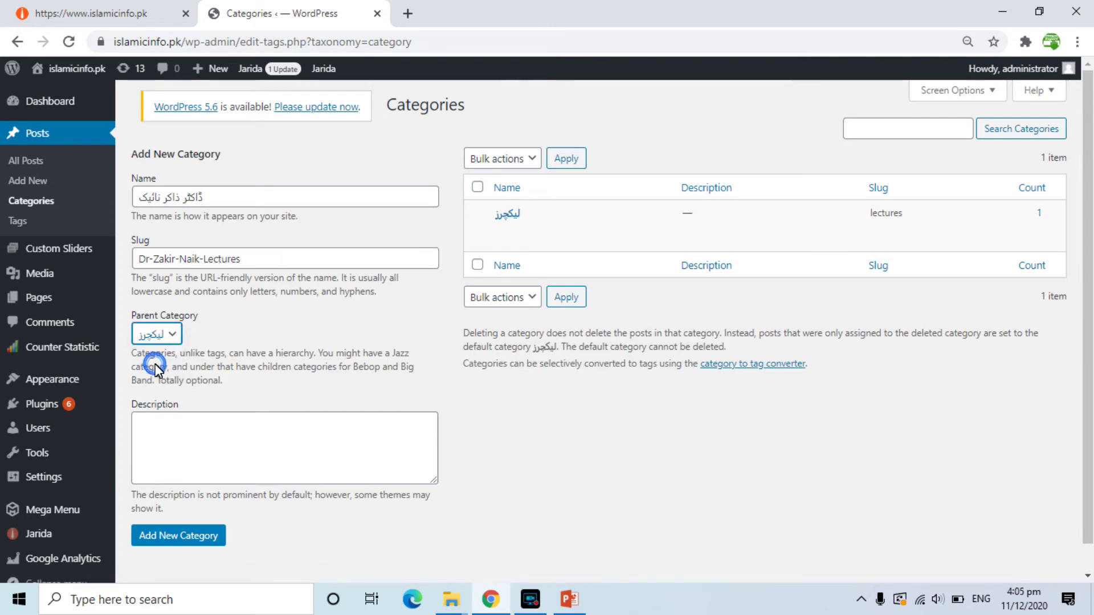
{"action": "left_click", "coordinate": [168, 539]}
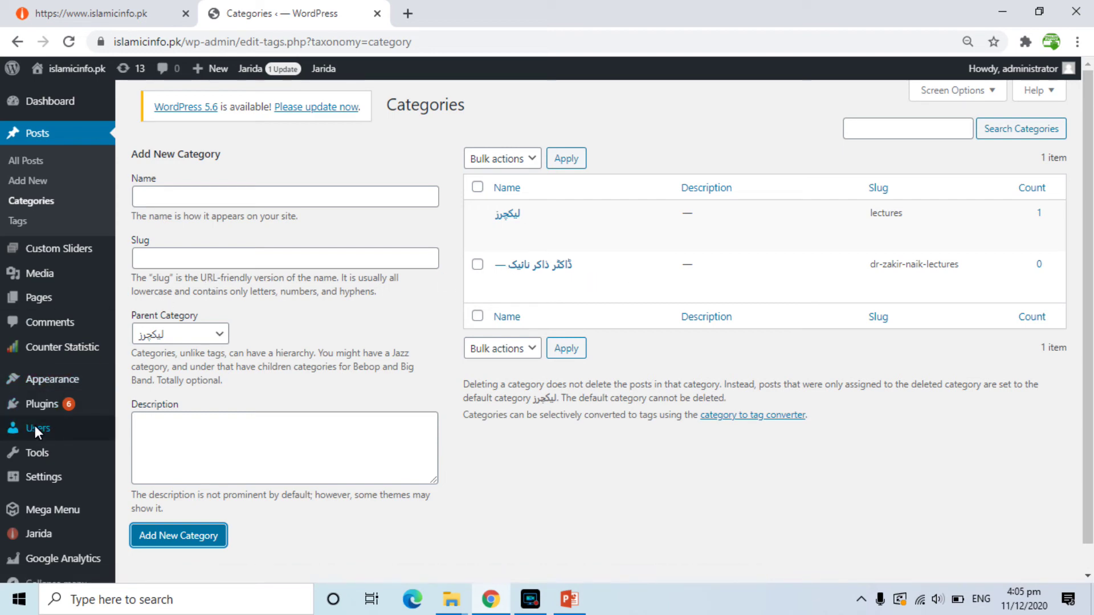
Return to the menu editor and add the category "ڈاکٹر ذاکر نائیک" from the full category list to the main menu
{"action": "mouse_move", "coordinate": [34, 428]}
{"action": "mouse_move", "coordinate": [47, 381]}
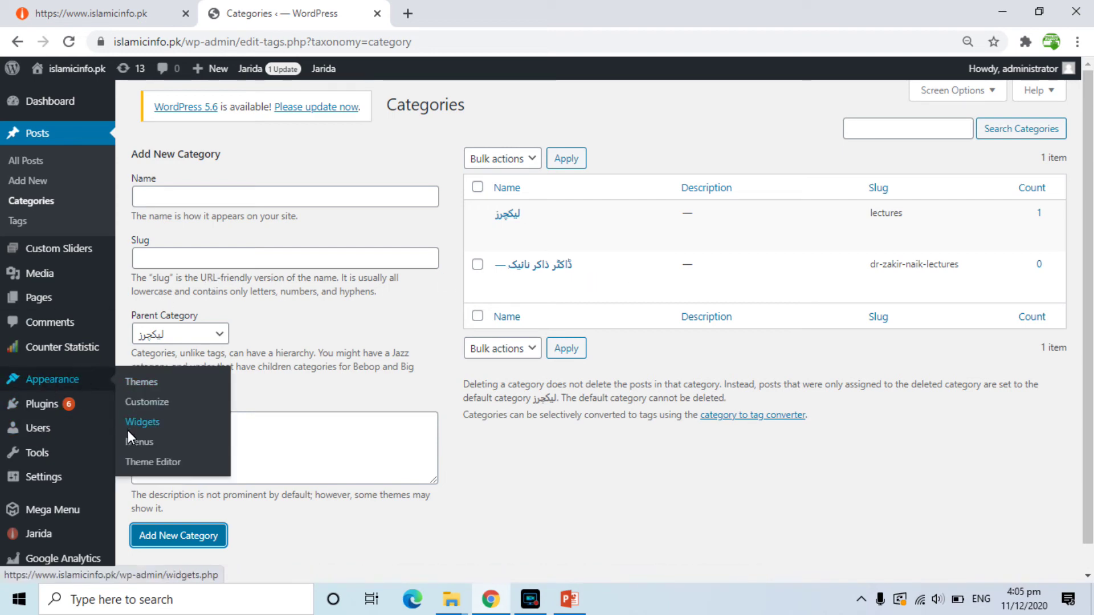
{"action": "left_click", "coordinate": [138, 443]}
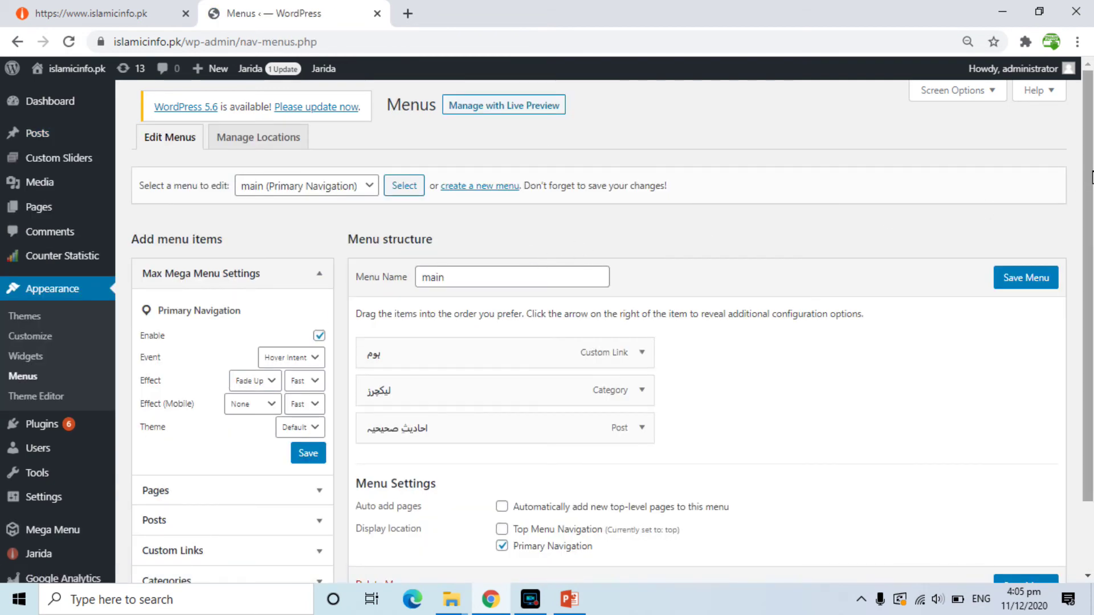
{"action": "scroll", "coordinate": [1090, 171], "scroll_direction": "down", "scroll_amount": 3}
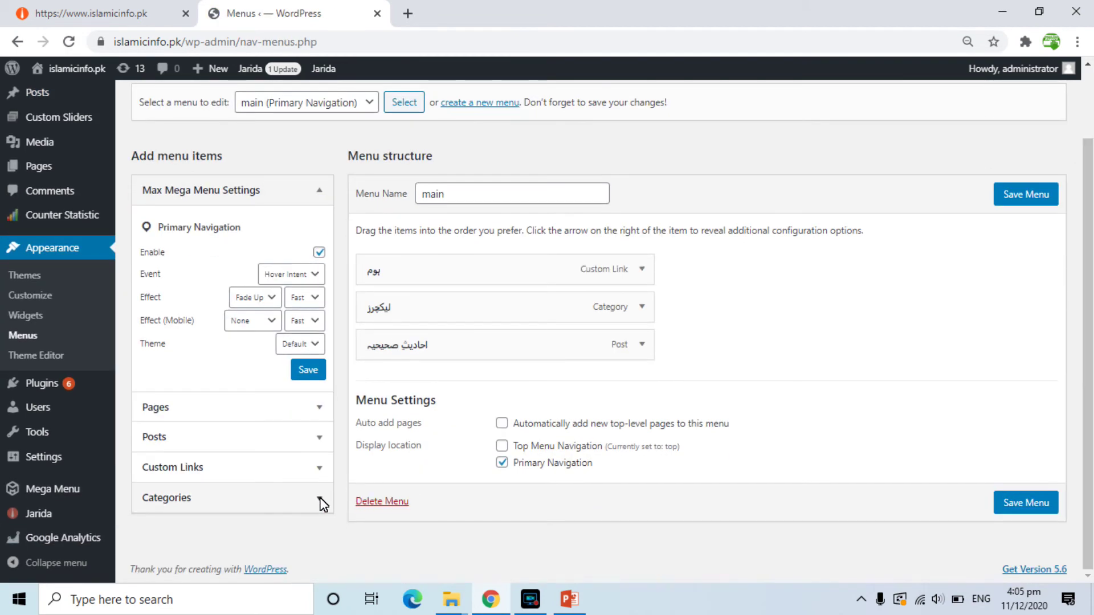
{"action": "left_click", "coordinate": [319, 501]}
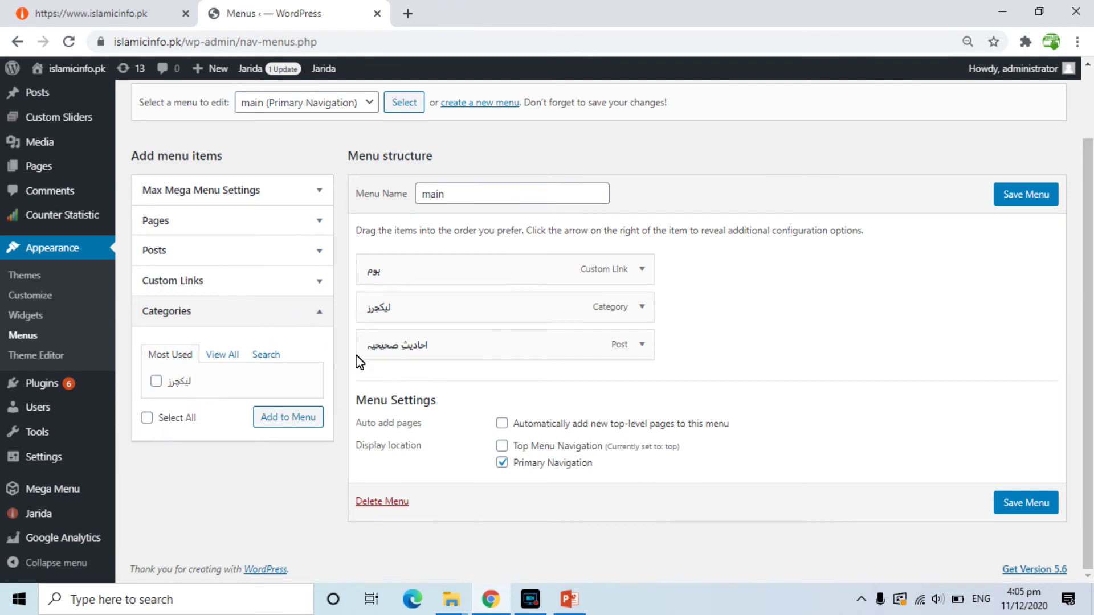
{"action": "left_click", "coordinate": [224, 353]}
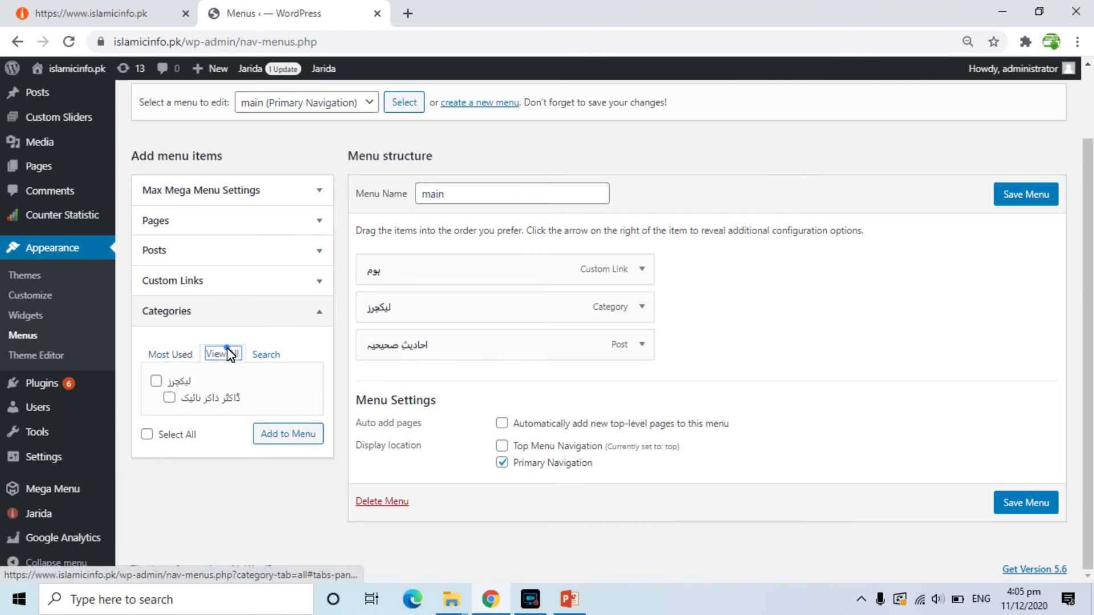
{"action": "left_click", "coordinate": [170, 399]}
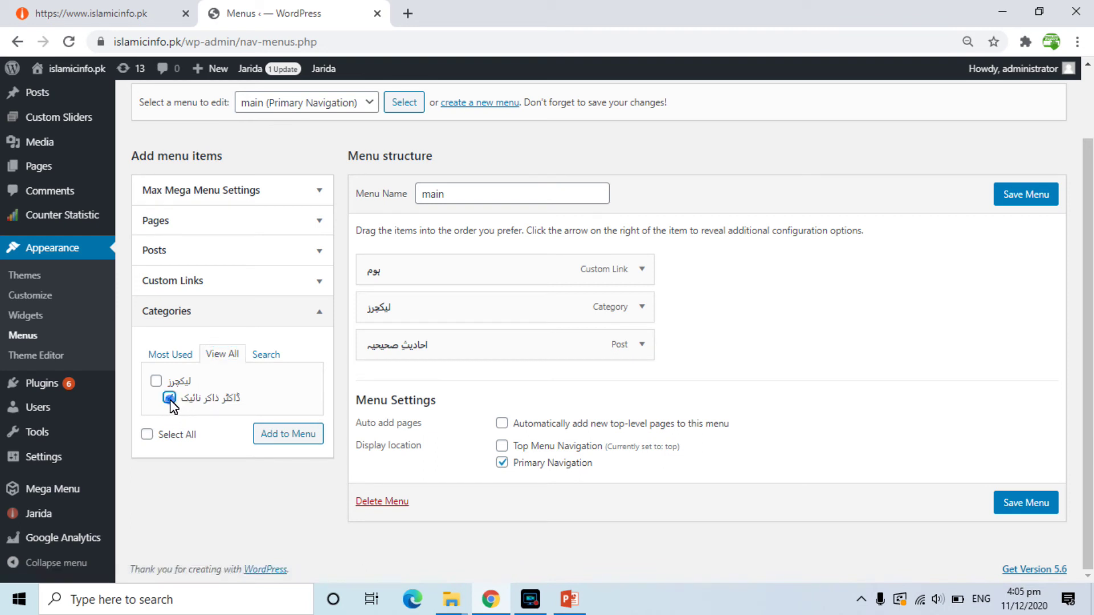
{"action": "left_click", "coordinate": [283, 436]}
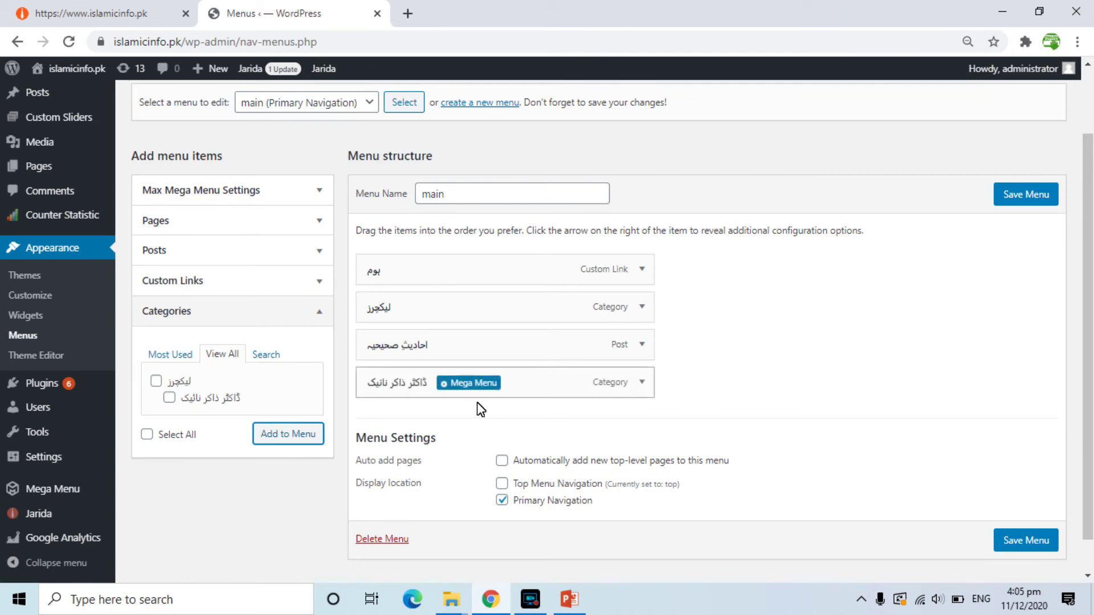
Save the main menu and reload the live site to check the "ڈاکٹر ذاکر نائیک" category item
{"action": "left_click", "coordinate": [1038, 194]}
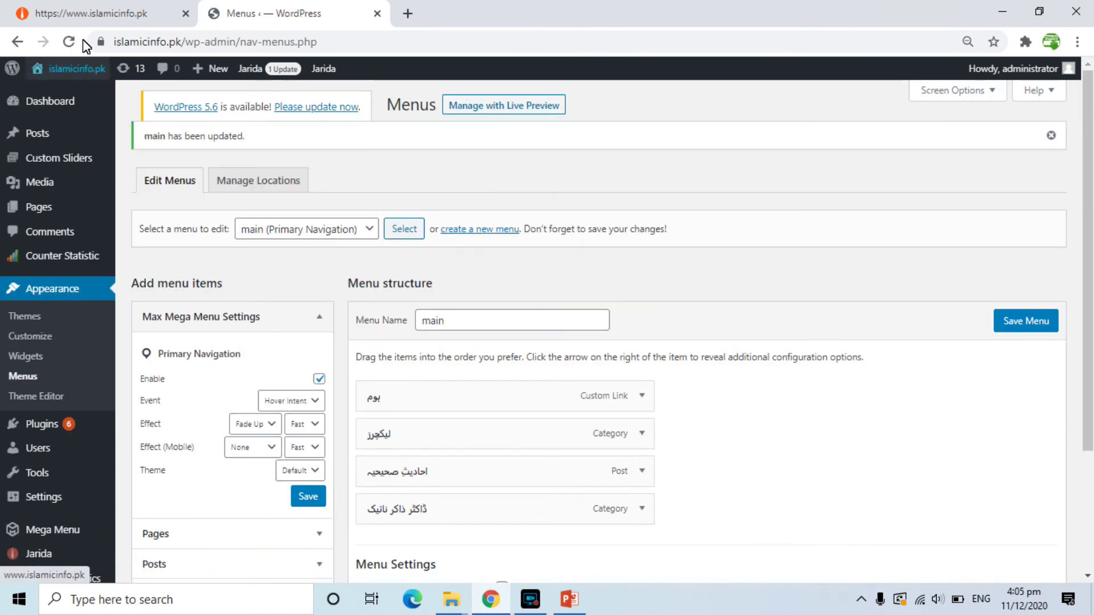
{"action": "left_click", "coordinate": [106, 10]}
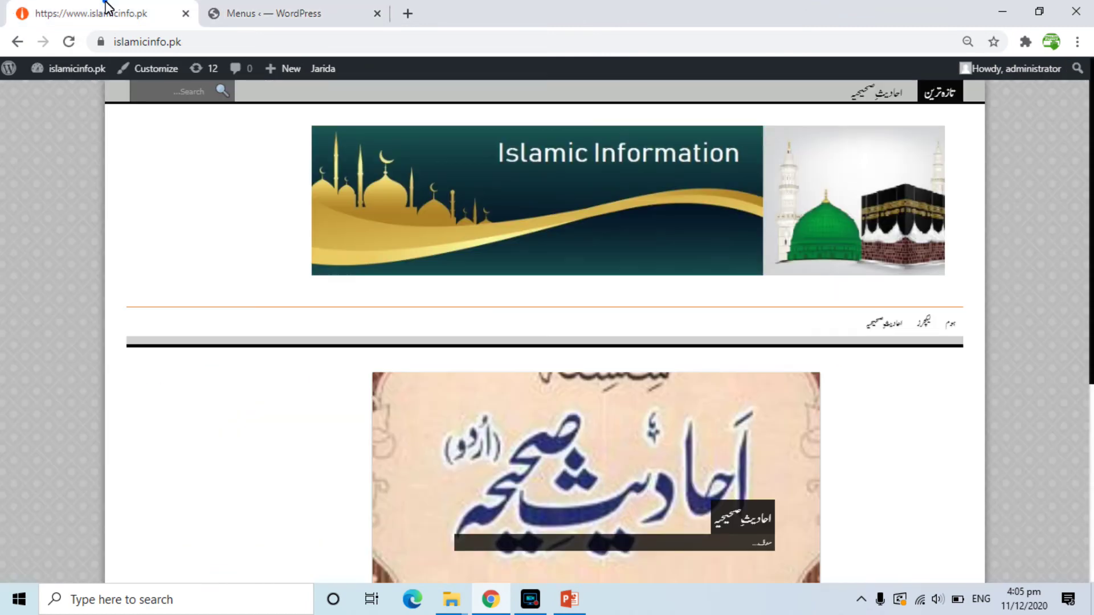
{"action": "left_click", "coordinate": [69, 42]}
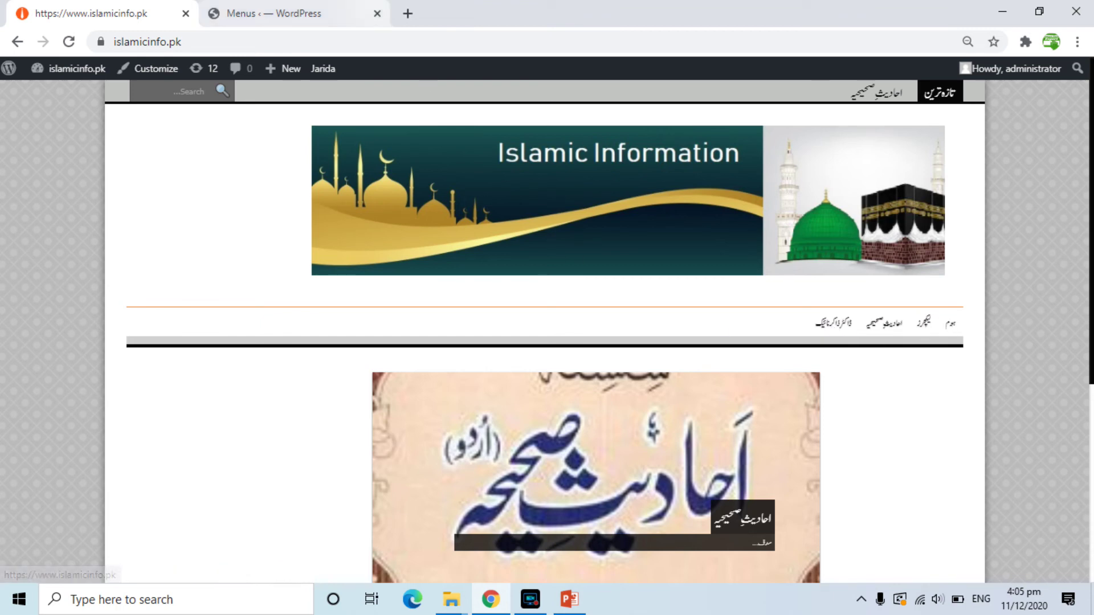
Back in the menu editor, nest "ڈاکٹر ذاکر نائیک" as a sub item directly under "لیکچرز" and save the menu
{"action": "left_click", "coordinate": [336, 11]}
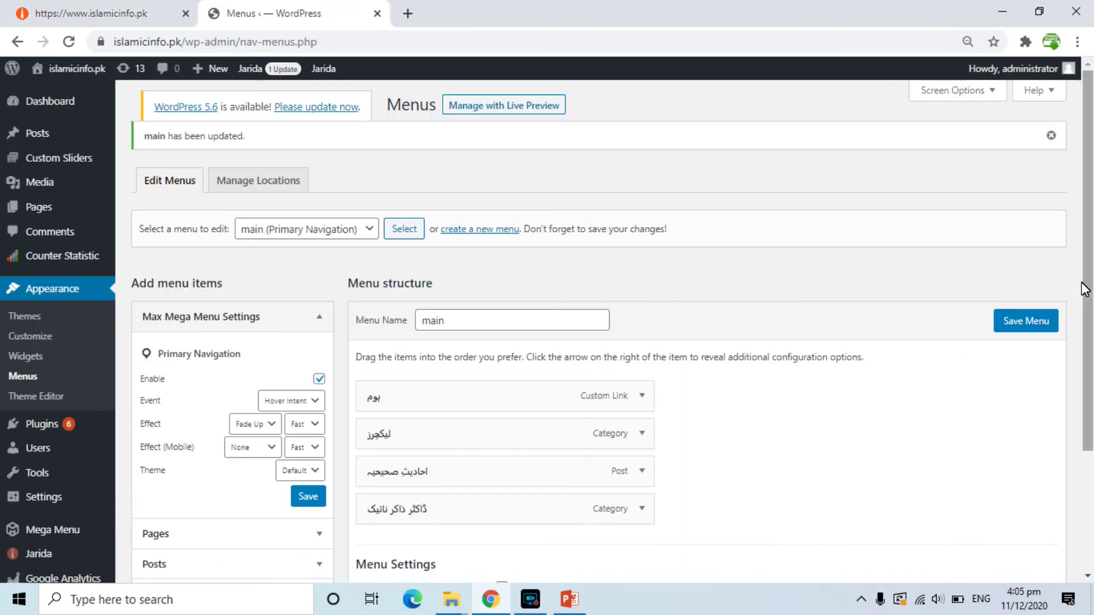
{"action": "scroll", "coordinate": [1085, 288], "scroll_direction": "down", "scroll_amount": 1}
{"action": "mouse_move", "coordinate": [525, 444]}
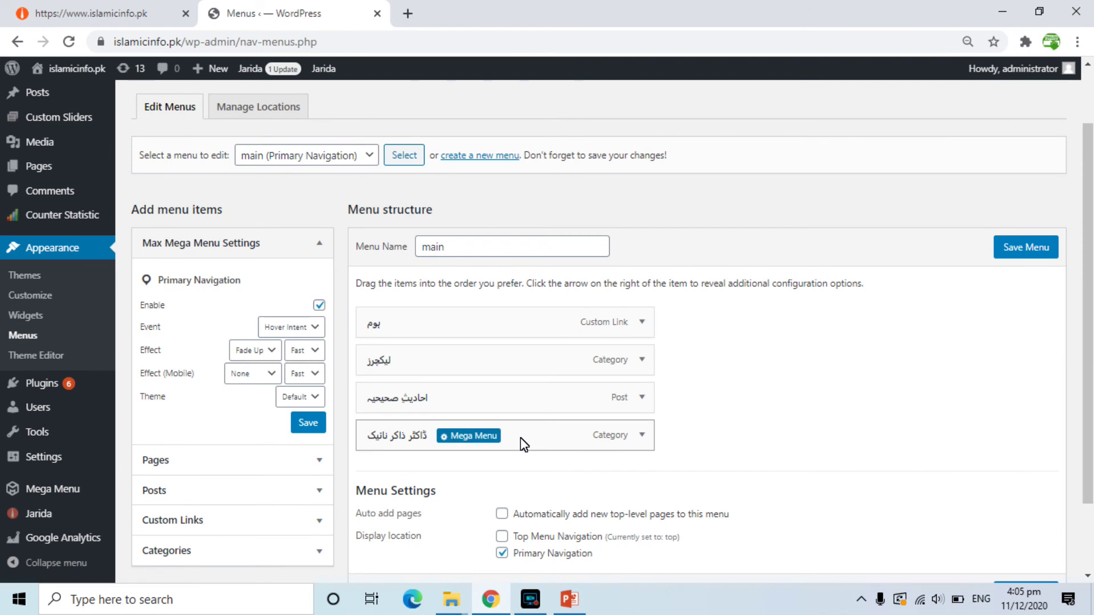
{"action": "left_click_drag", "start_coordinate": [520, 438], "coordinate": [552, 403]}
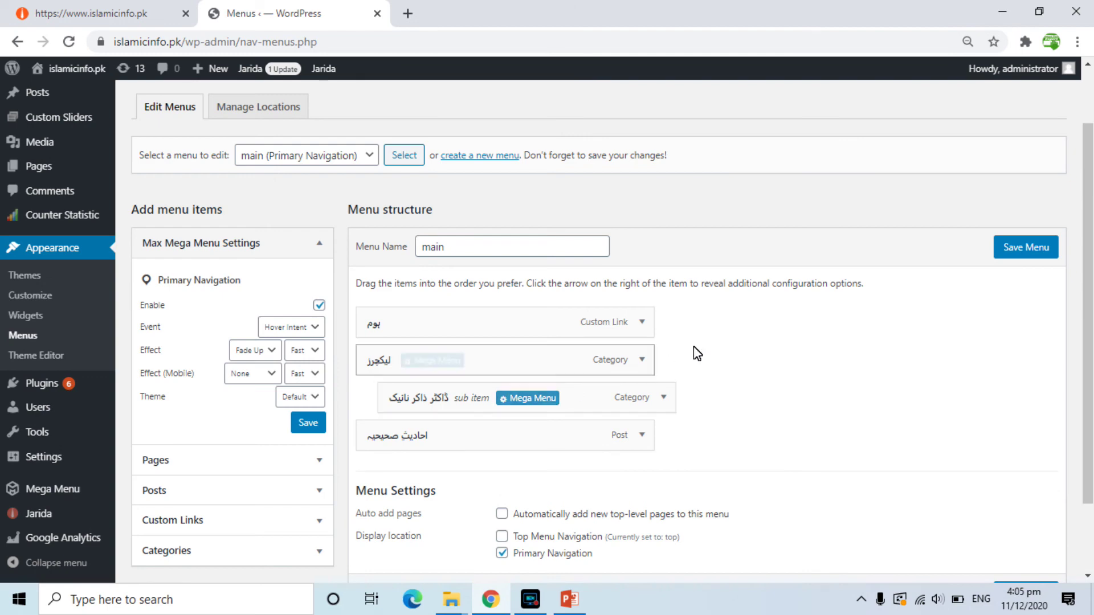
{"action": "left_click", "coordinate": [1027, 247]}
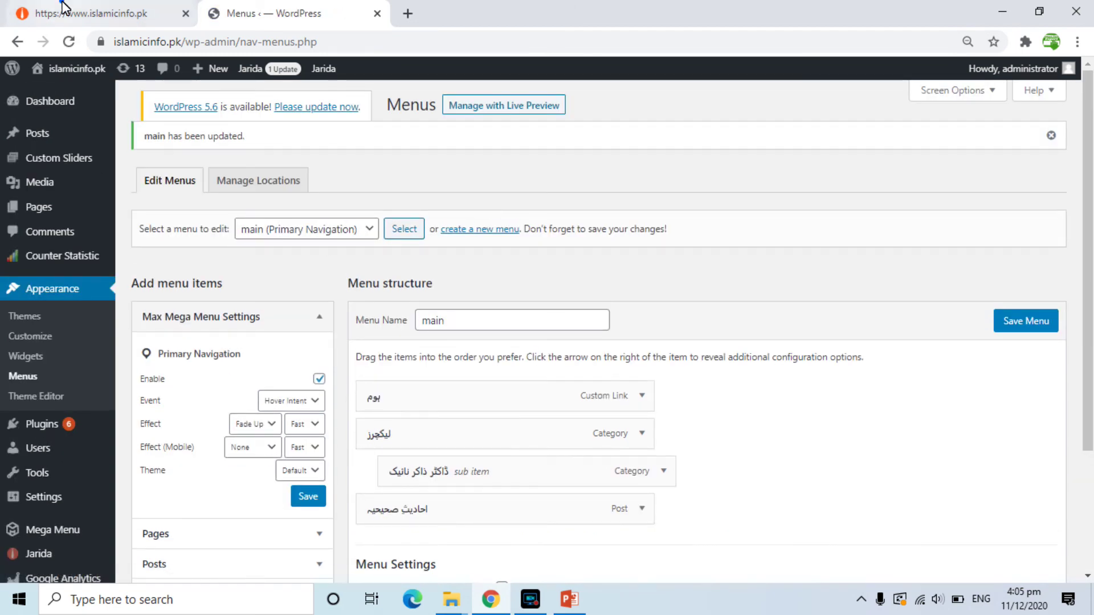
Reload the live site, open the "ڈاکٹر ذاکر نائیک" subcategory page from the "لیکچرز" submenu, and return to the site's home page
{"action": "left_click", "coordinate": [30, 9]}
{"action": "left_click", "coordinate": [67, 41]}
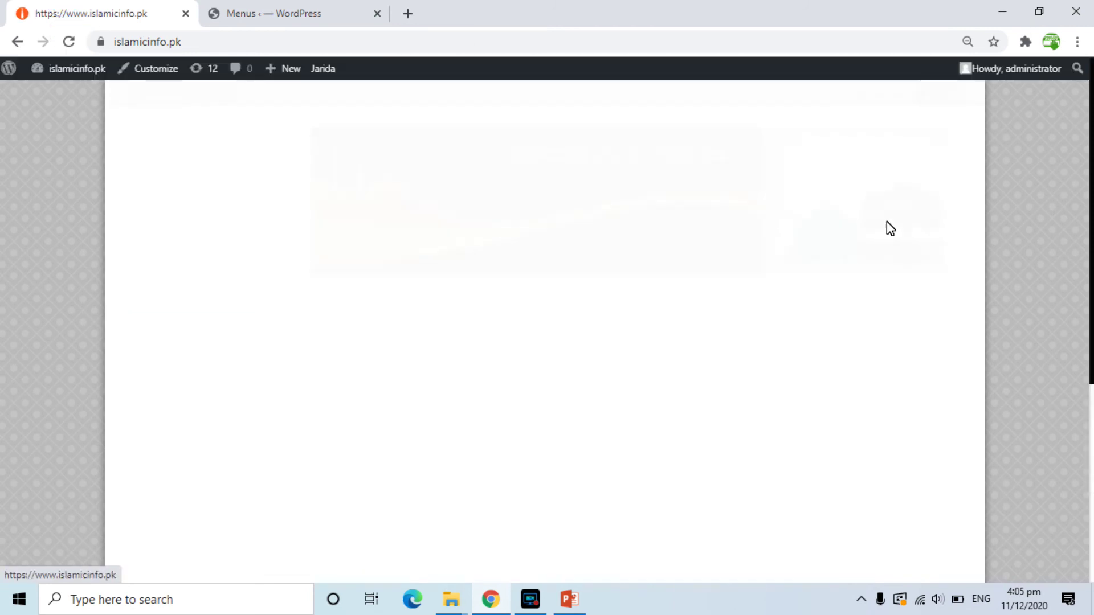
{"action": "mouse_move", "coordinate": [914, 326]}
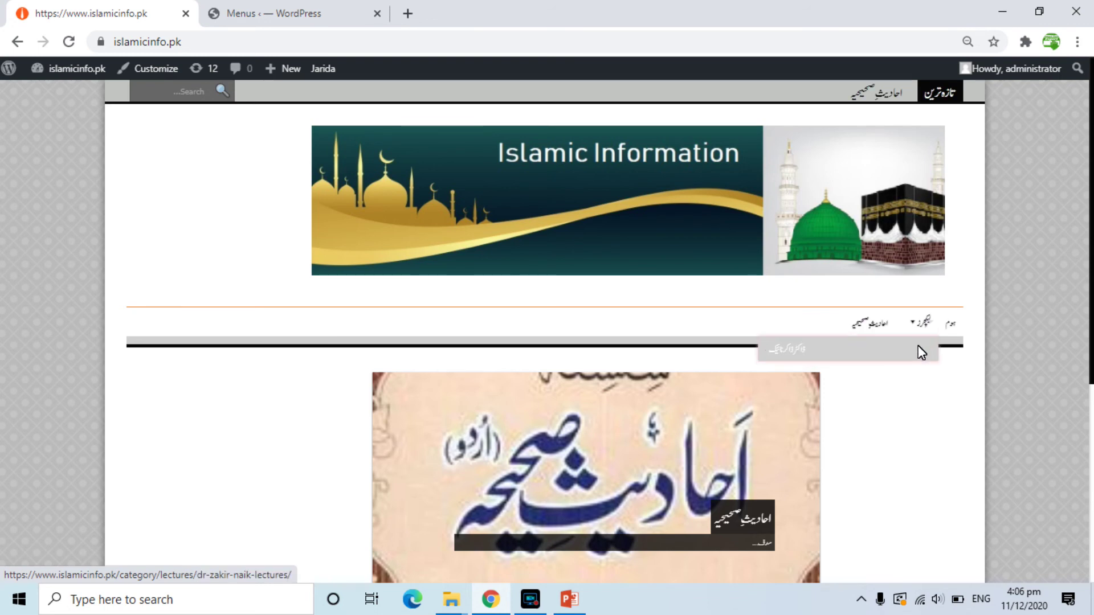
{"action": "left_click", "coordinate": [800, 352]}
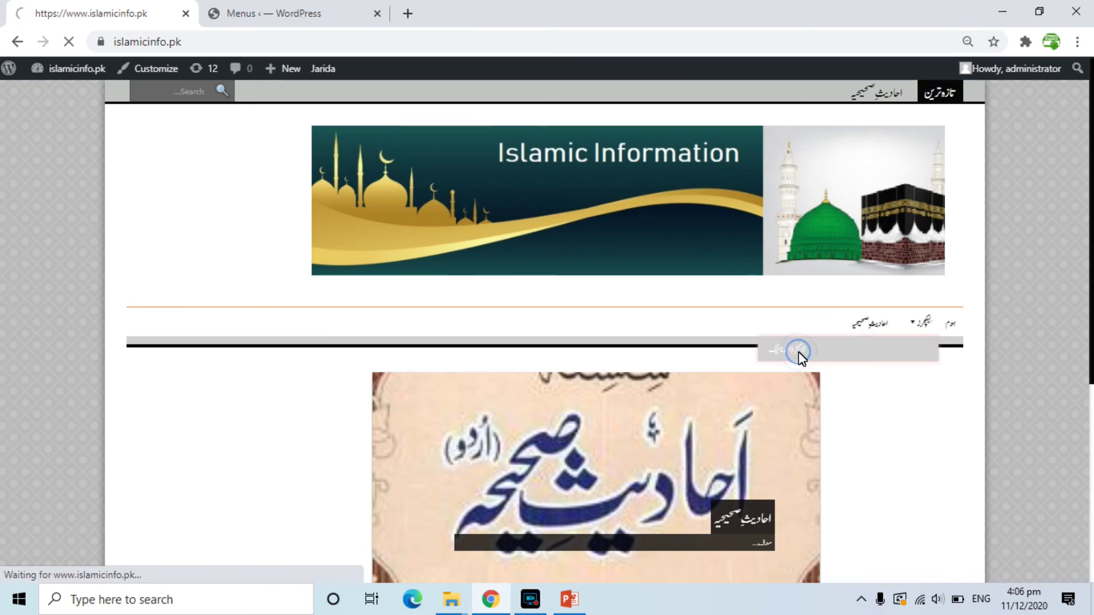
{"action": "scroll", "coordinate": [1090, 207], "scroll_direction": "down", "scroll_amount": 2}
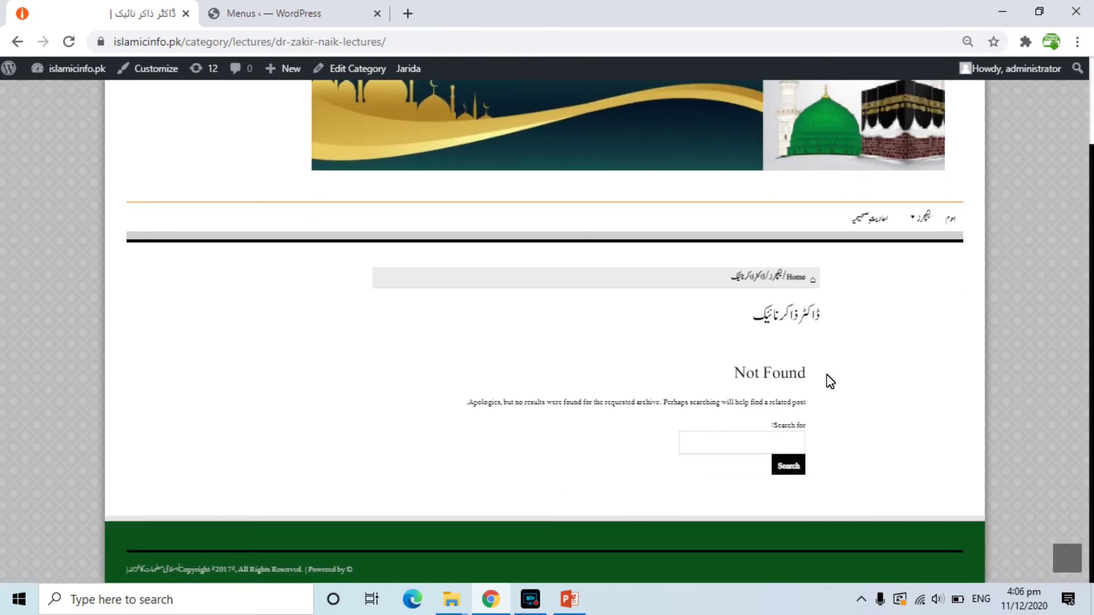
{"action": "left_click", "coordinate": [798, 278]}
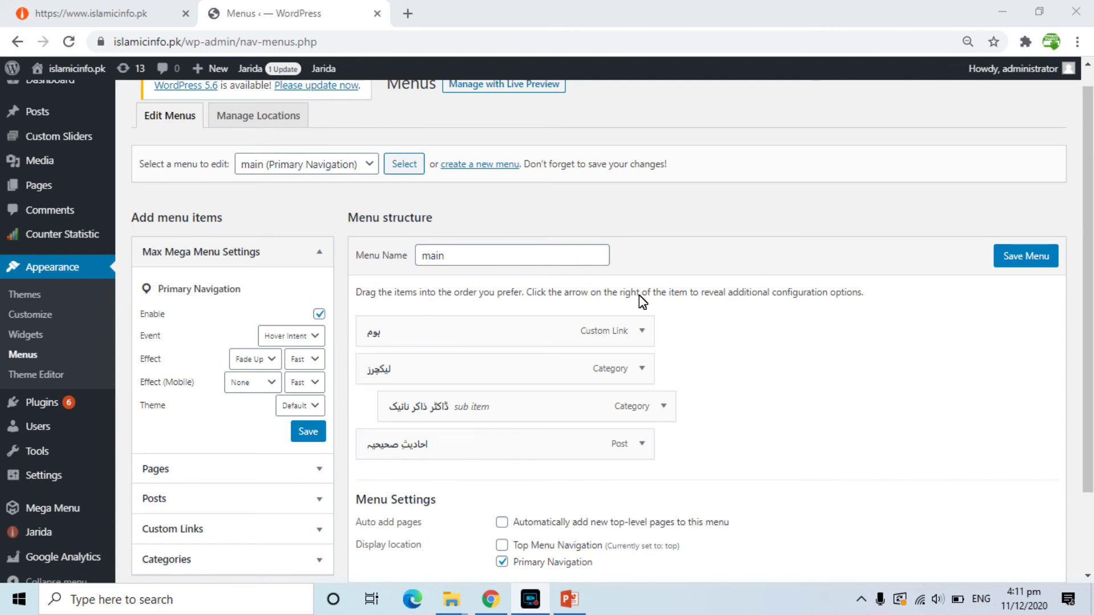
{"action": "scroll", "coordinate": [1090, 221], "scroll_direction": "down", "scroll_amount": 2}
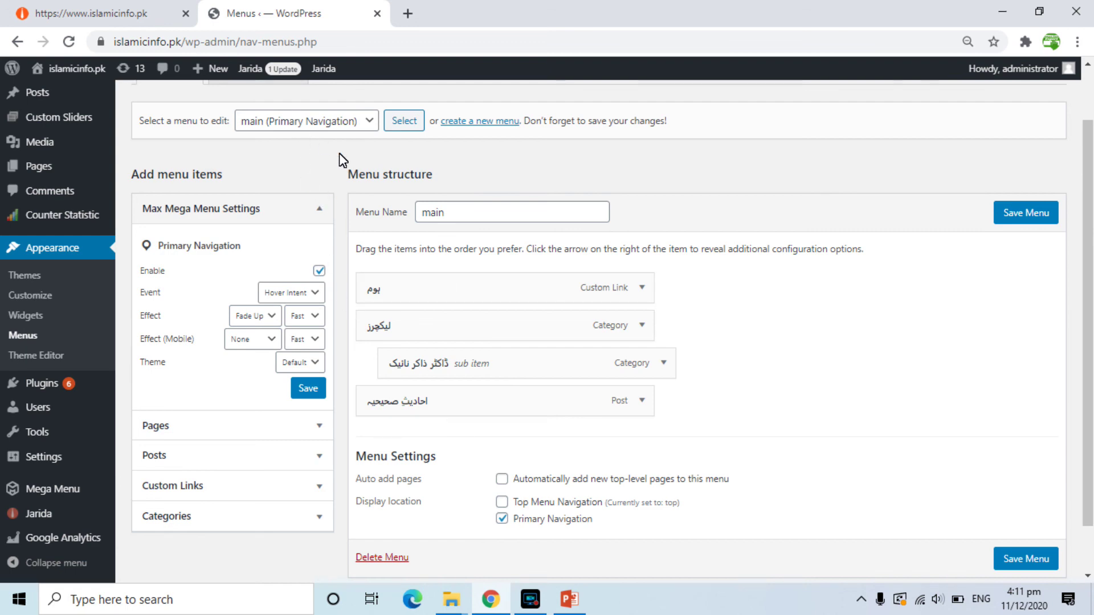
{"action": "mouse_move", "coordinate": [382, 304]}
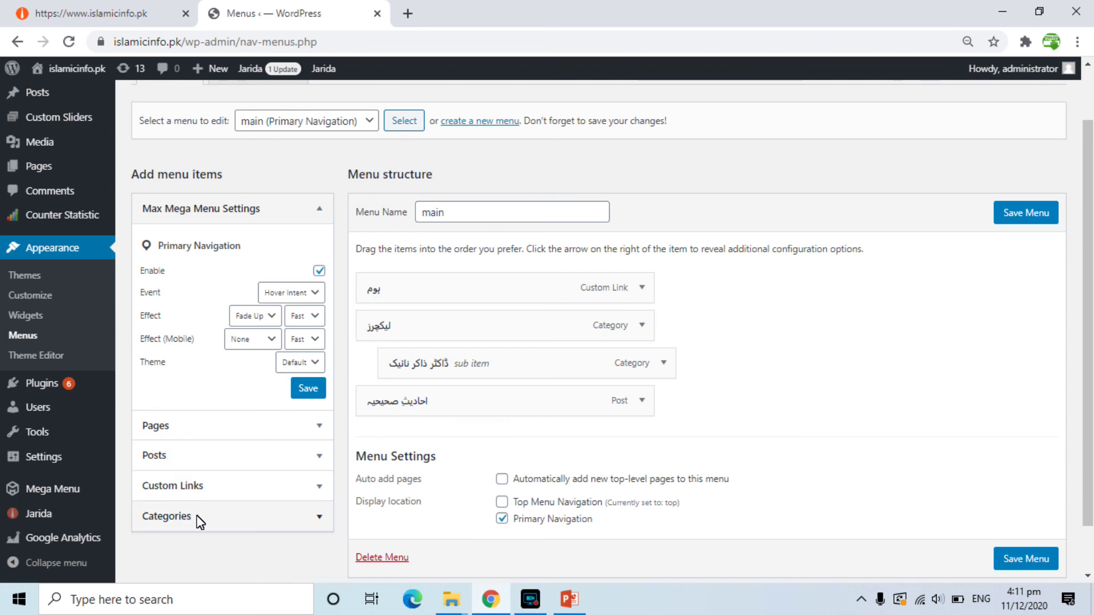
{"action": "mouse_move", "coordinate": [443, 376]}
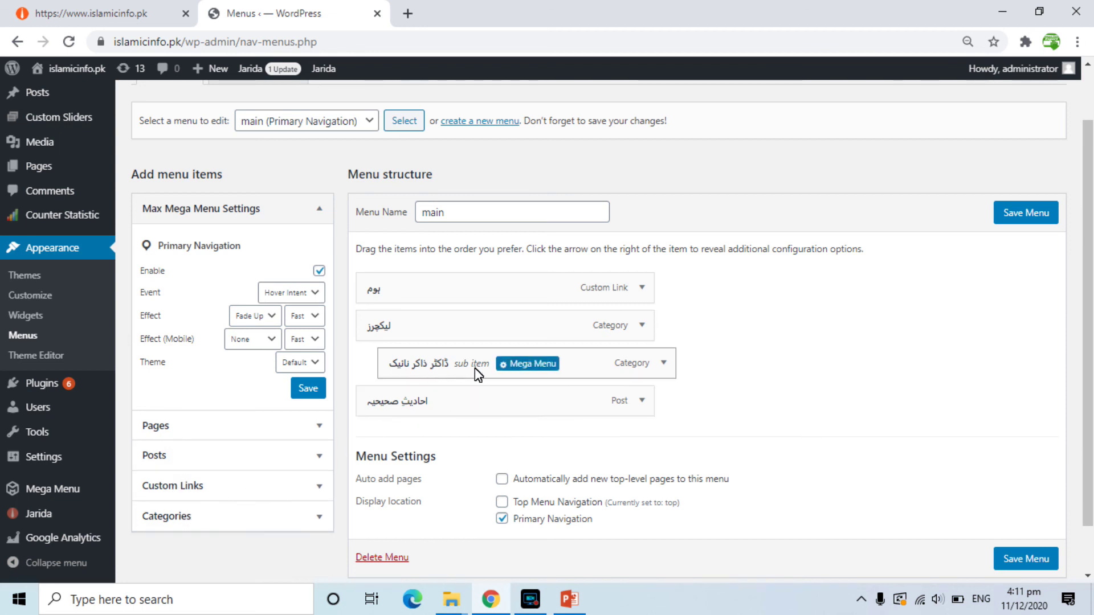